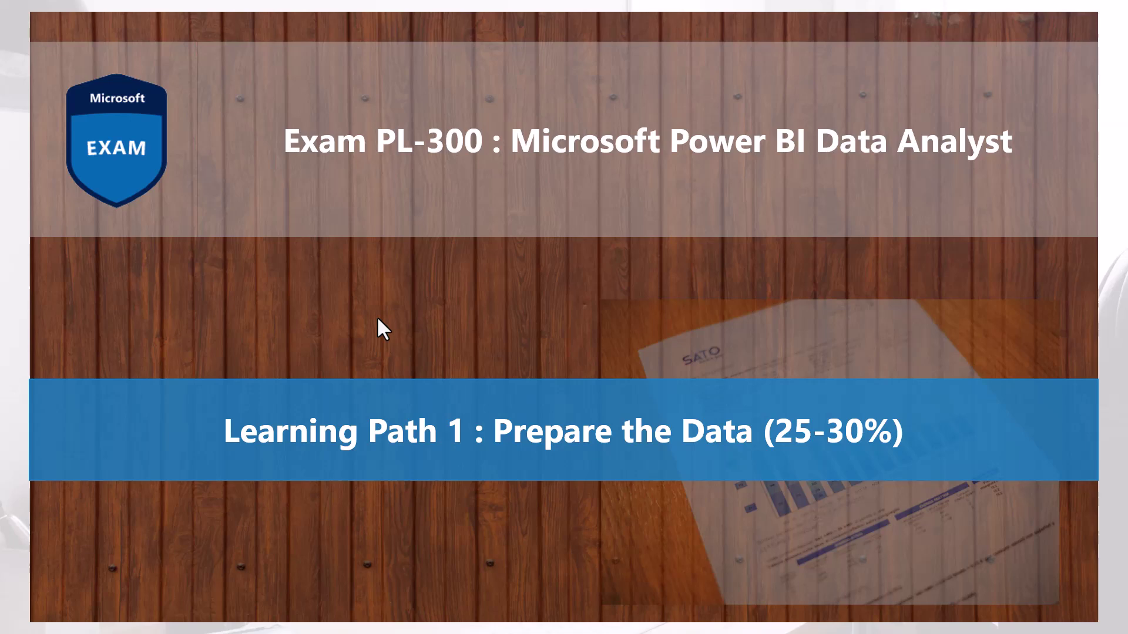
Advance the intro presentation to the Prepare the Data slide
click(378, 319)
key(ctrl+l)
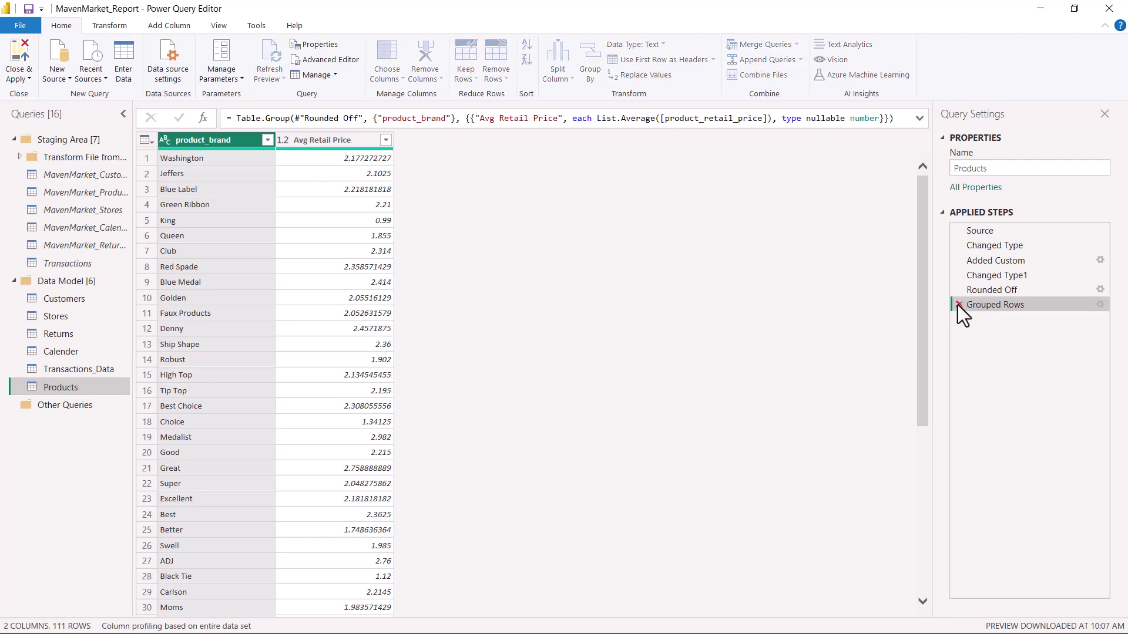
Delete the Grouped Rows step, then scroll right and select the recyclable column
click(958, 304)
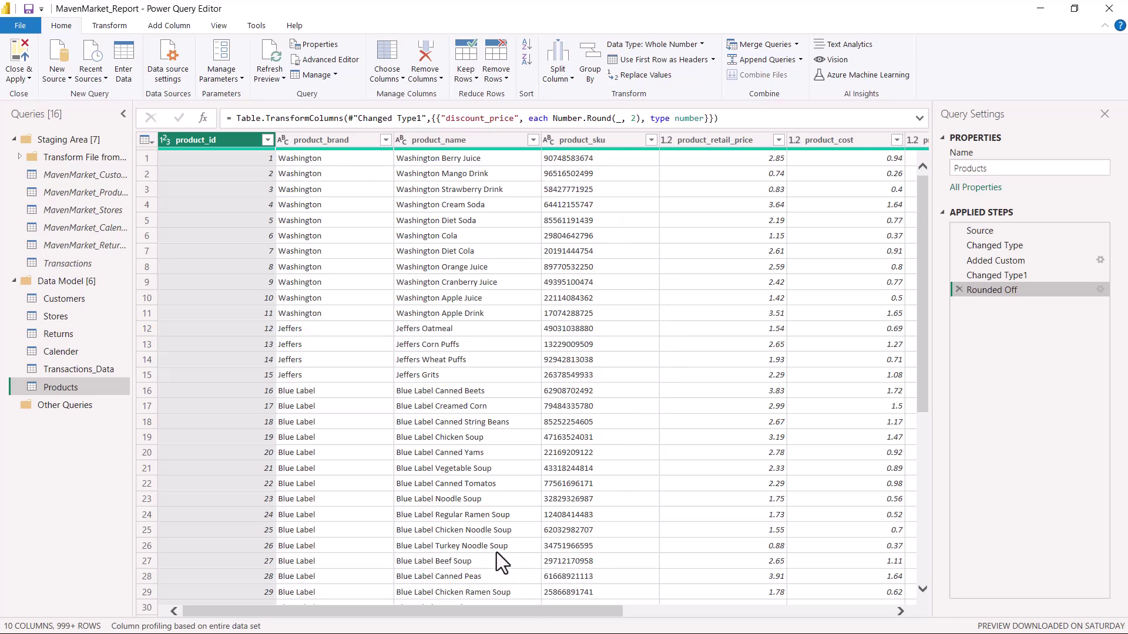
drag(512, 611, 832, 624)
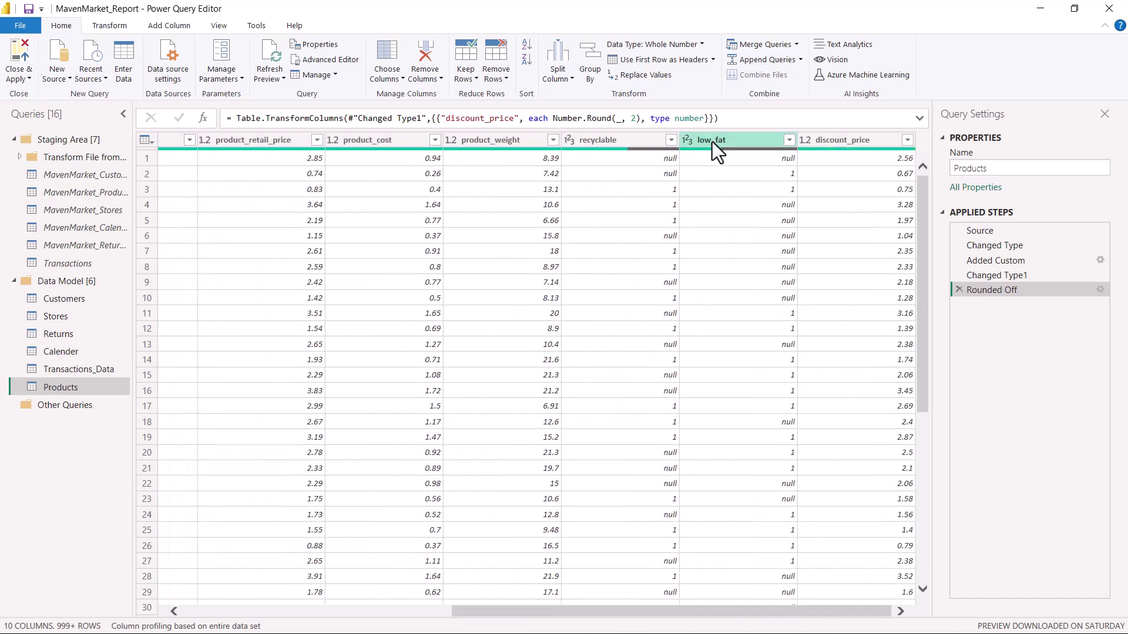
click(586, 139)
click(704, 139)
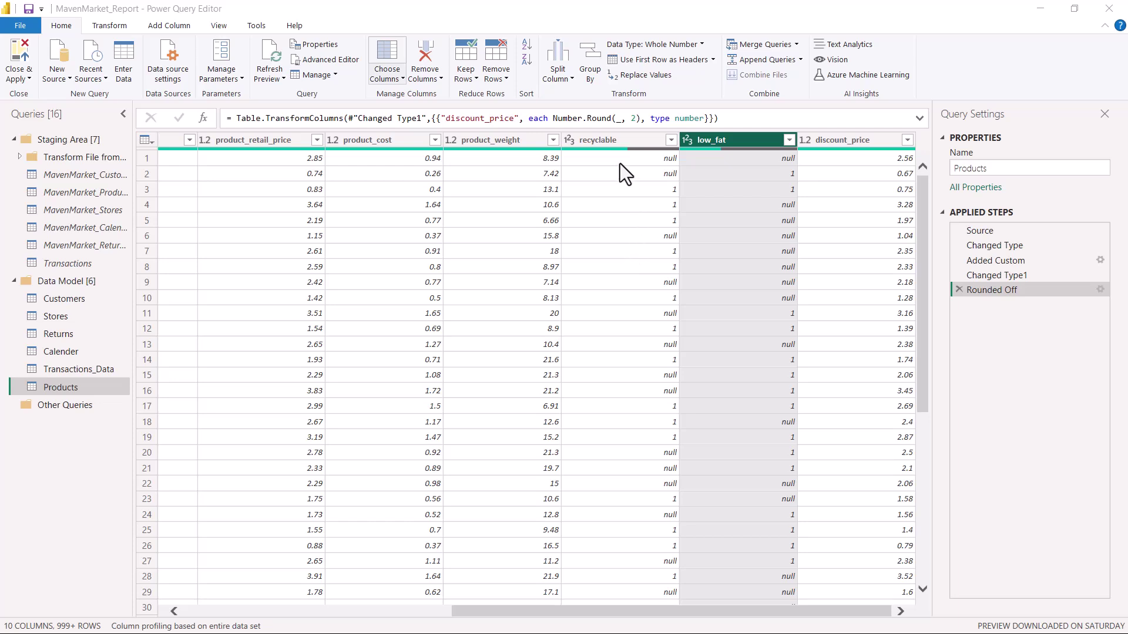
click(615, 139)
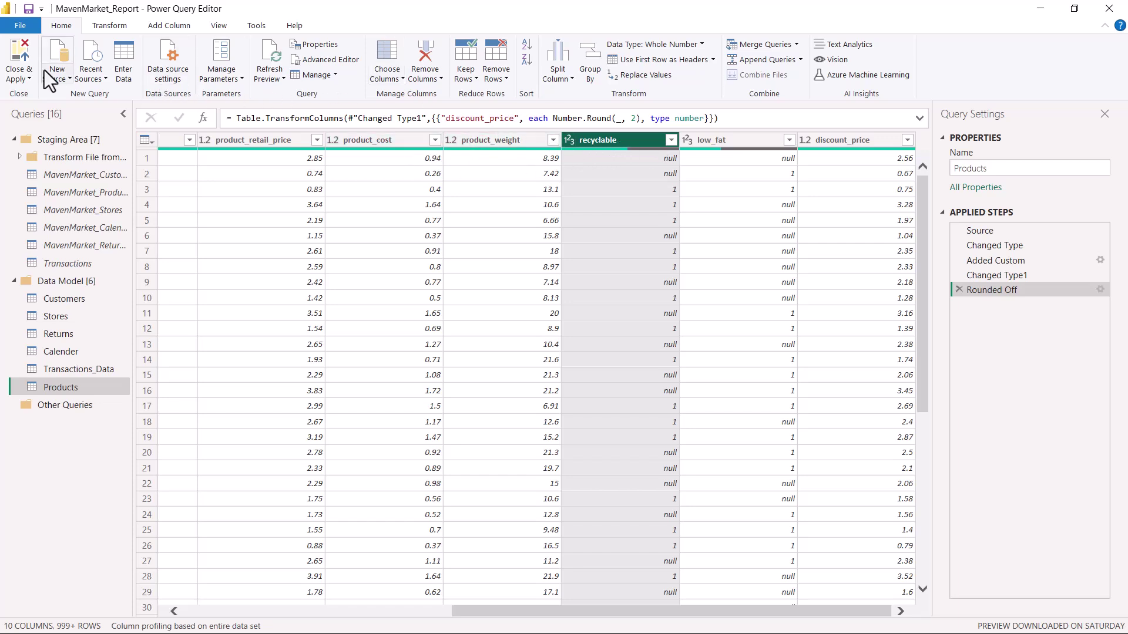
Use Replace Values to turn null into 0 in the recyclable column
click(103, 27)
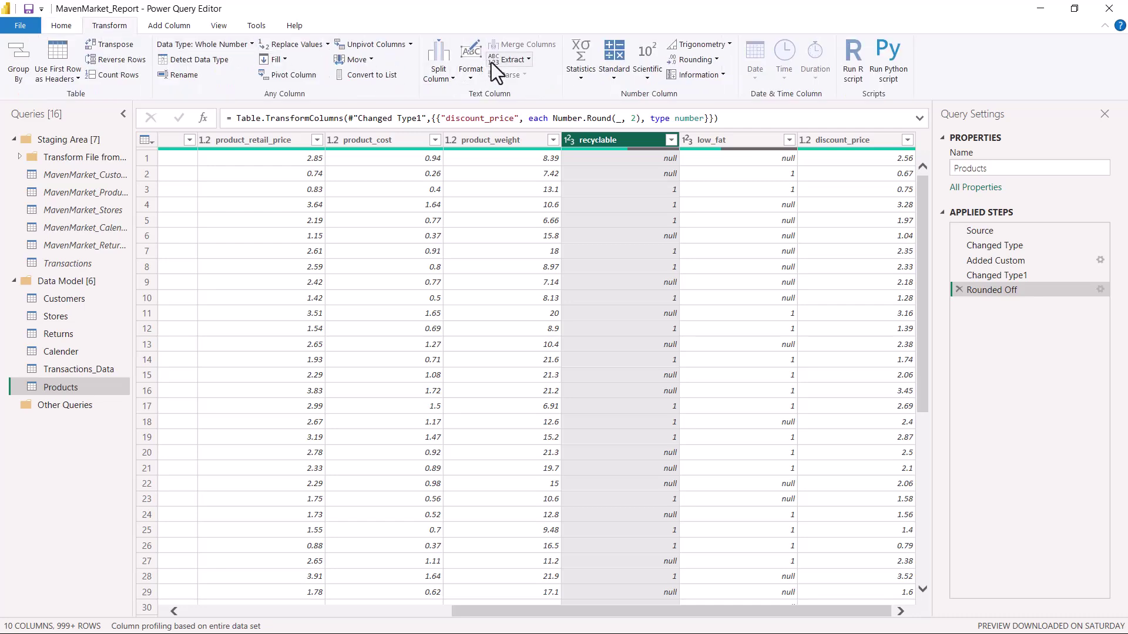
click(64, 30)
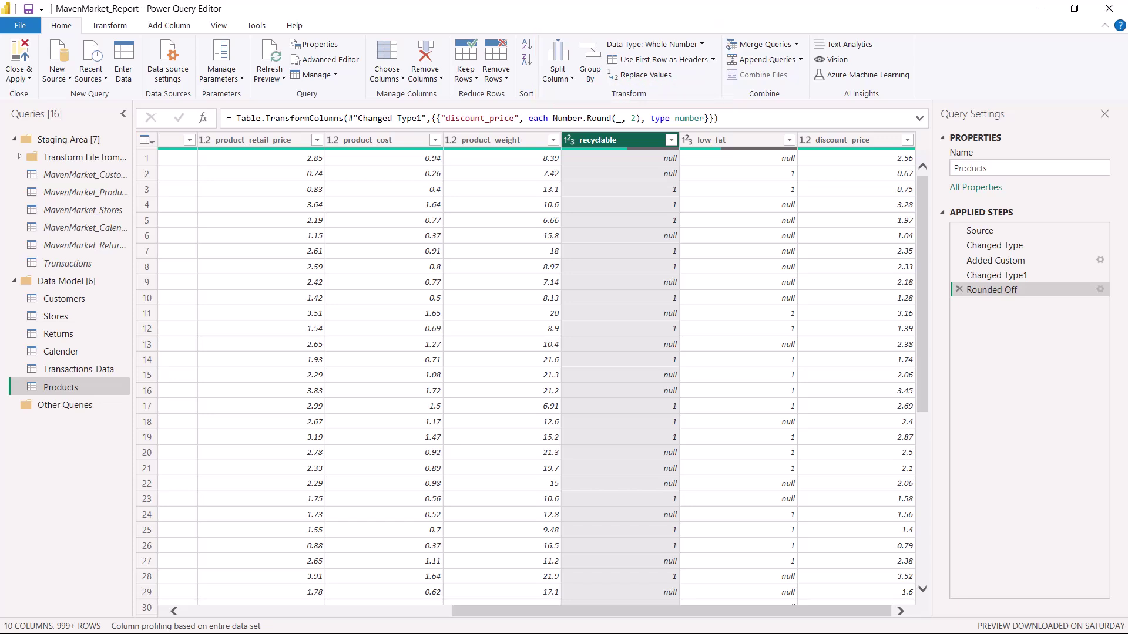
click(640, 75)
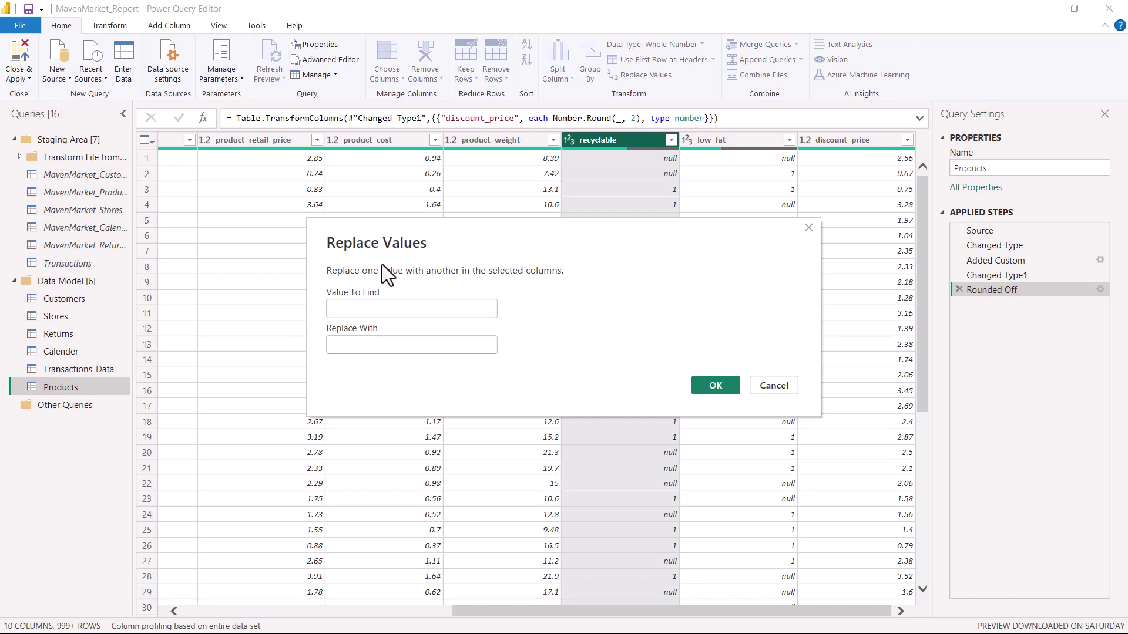
text(nu)
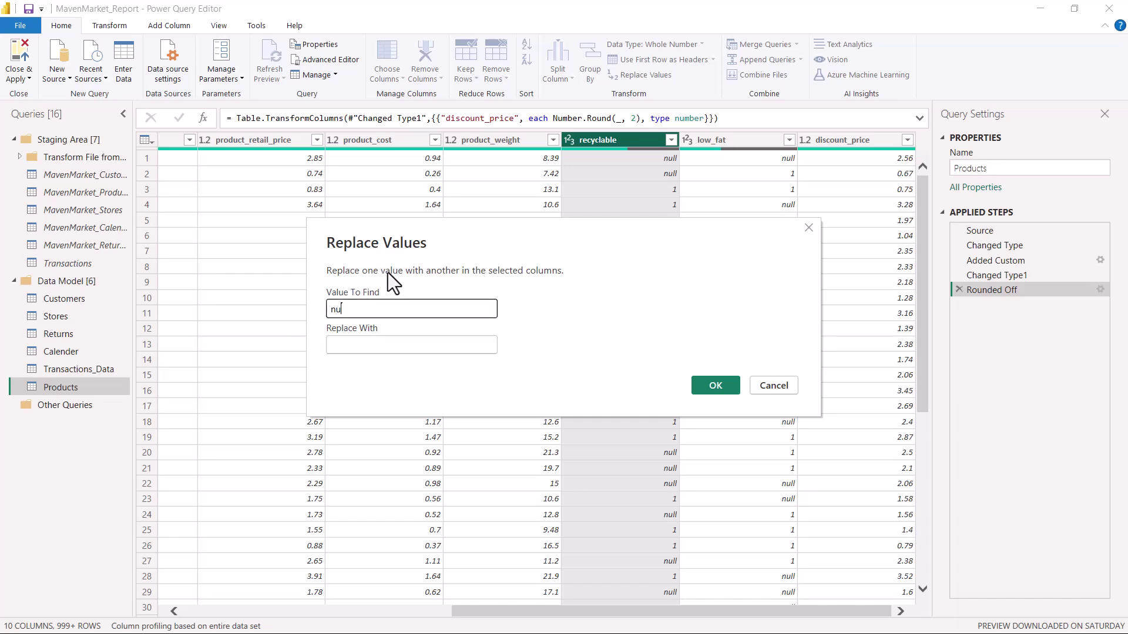
text(ll)
click(358, 343)
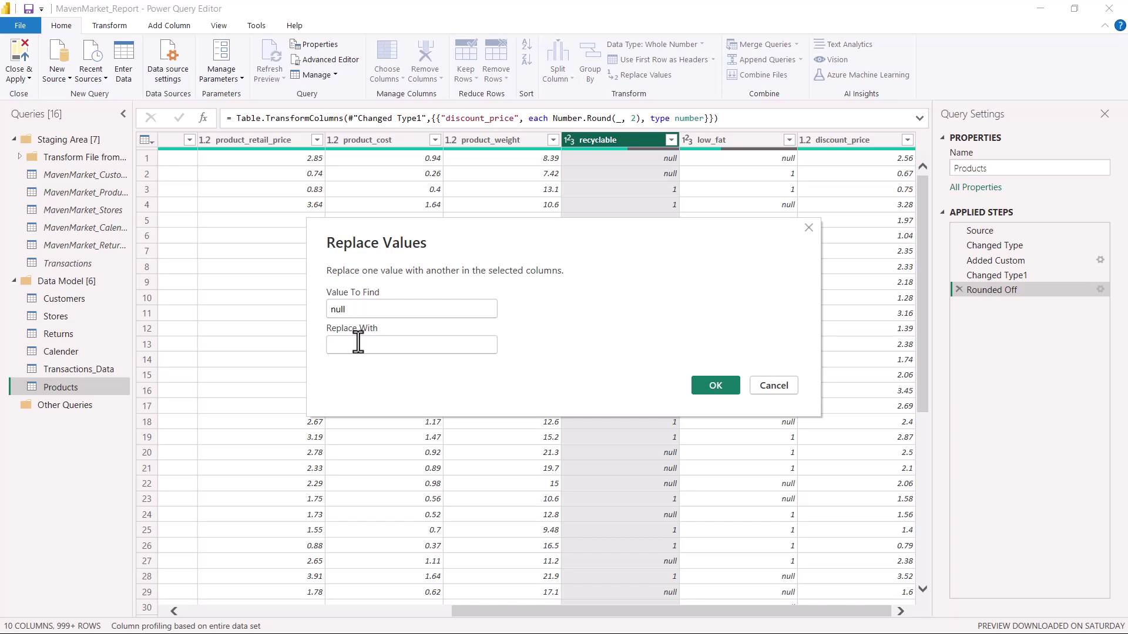
text(0)
click(715, 385)
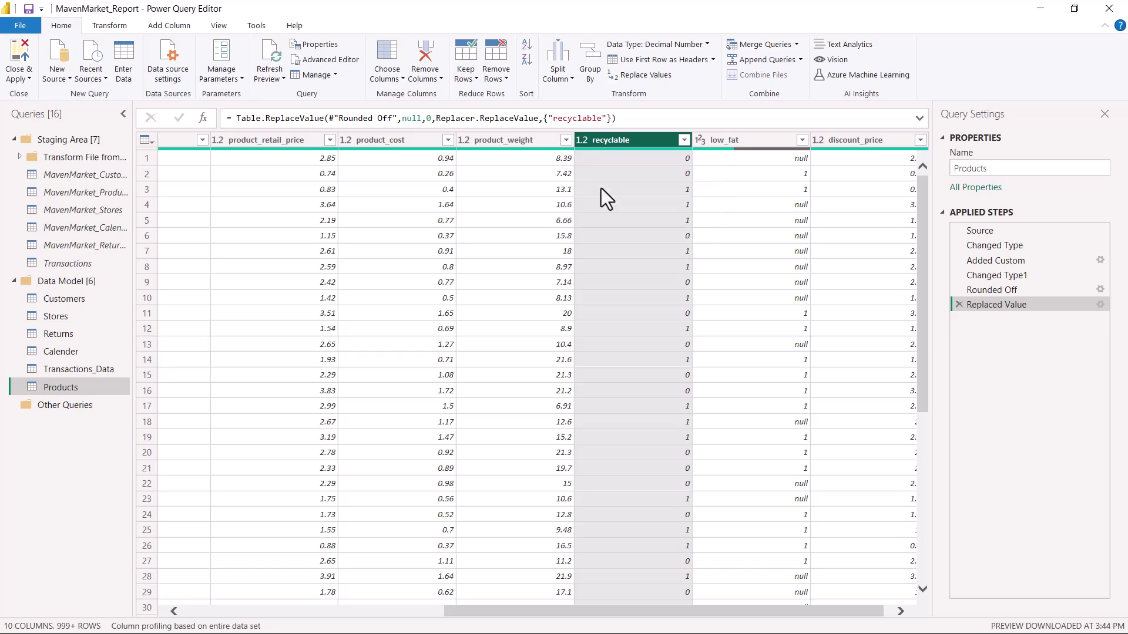
key(Right)
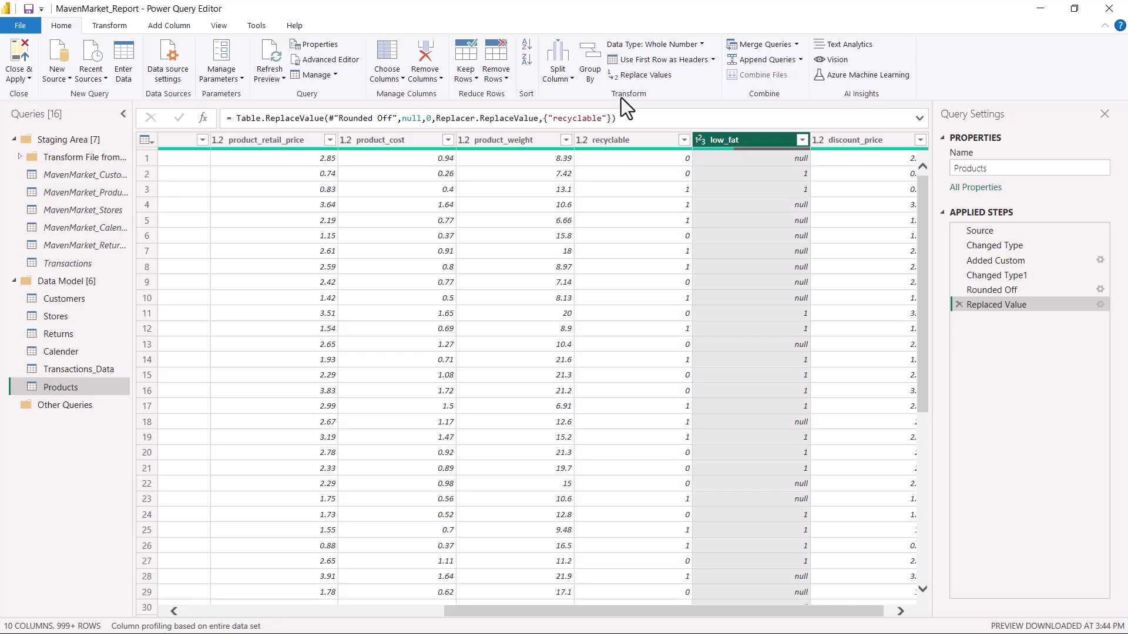
click(103, 27)
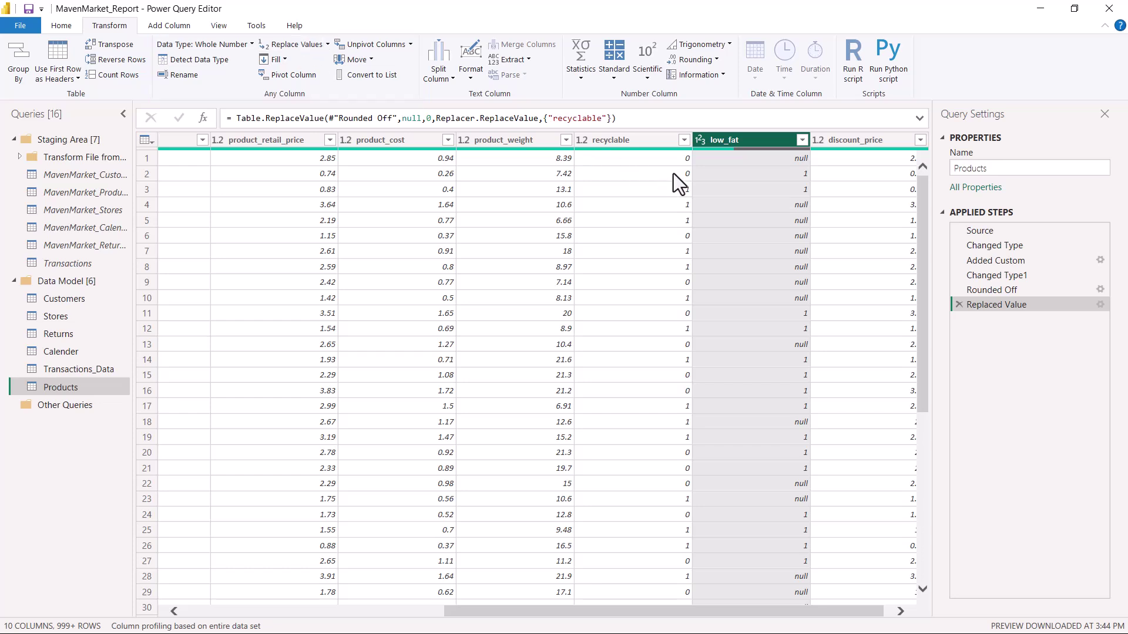
Replace null with 0 in the low_fat column, adding a Replaced Value1 step
right_click(748, 141)
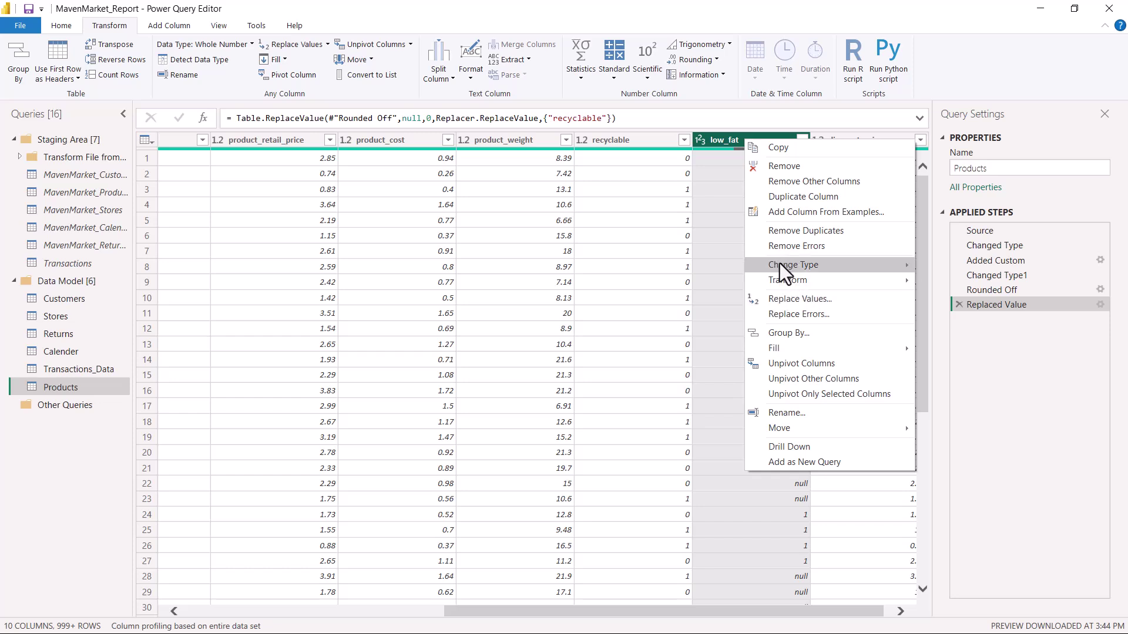
click(786, 298)
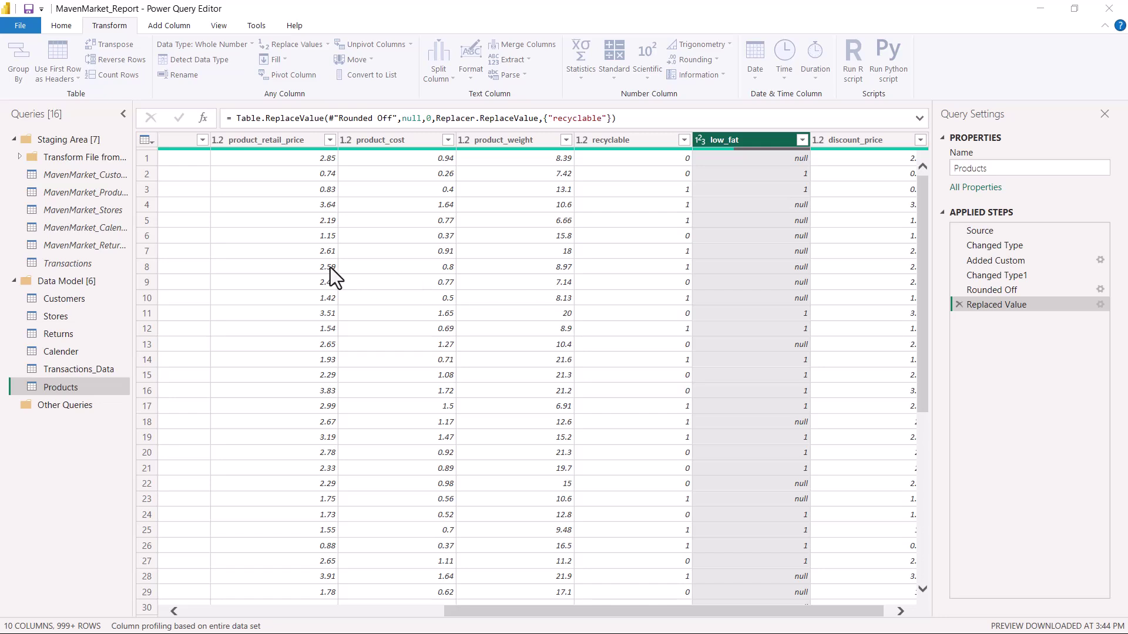
text(nul)
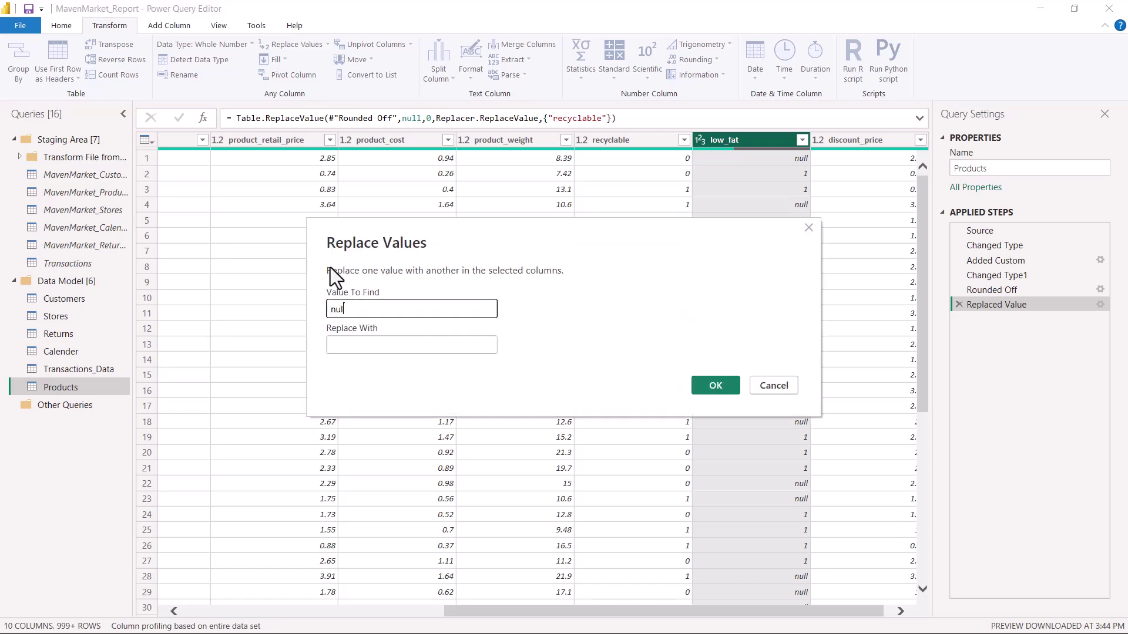
text(l)
click(355, 344)
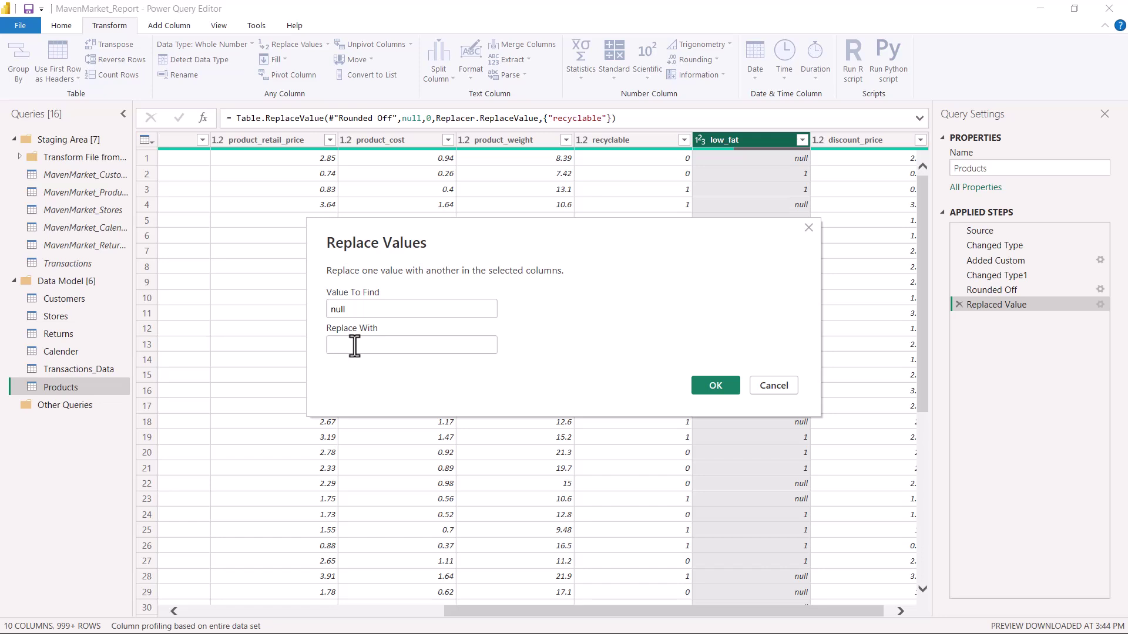
click(354, 345)
text(0)
click(715, 386)
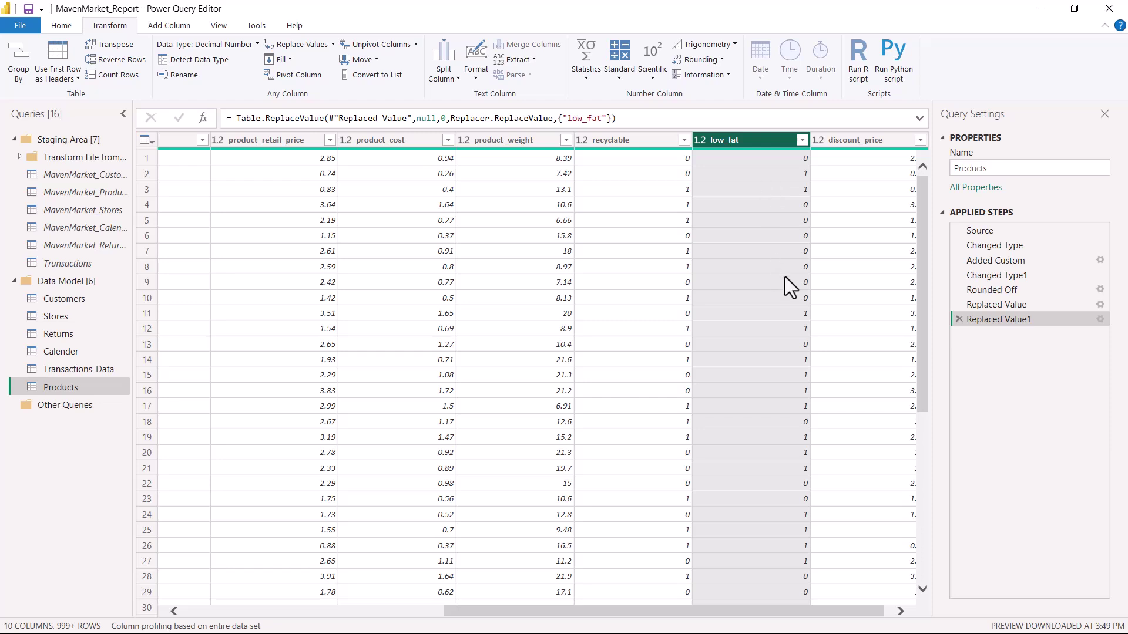
Delete the Replaced Value1 step and look at low_fat's Fill options without applying one
click(958, 319)
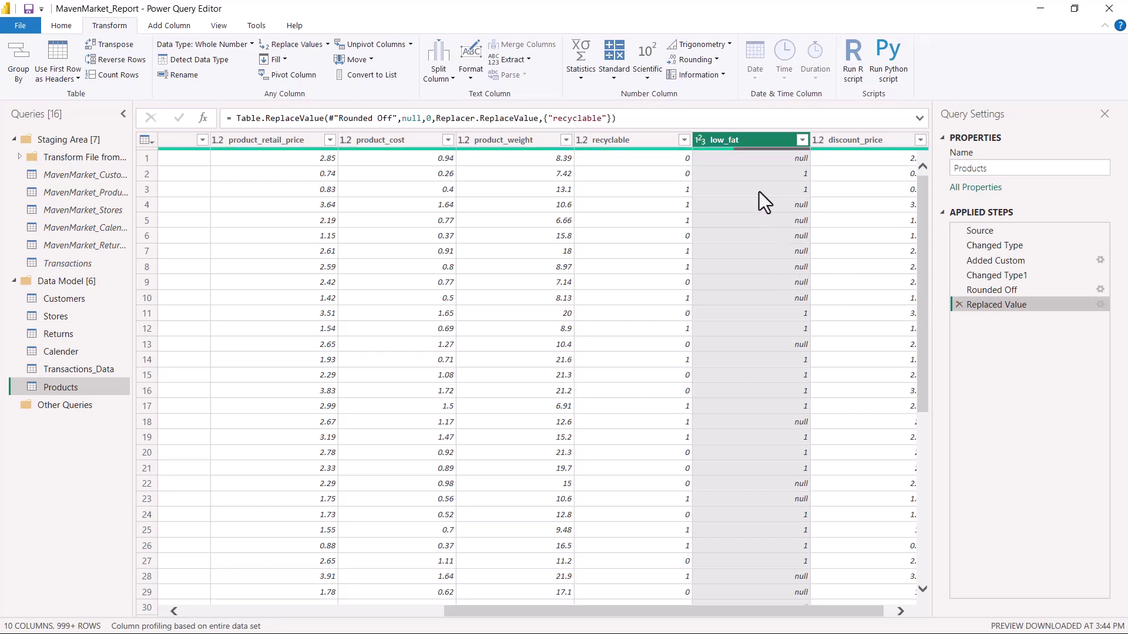
right_click(759, 139)
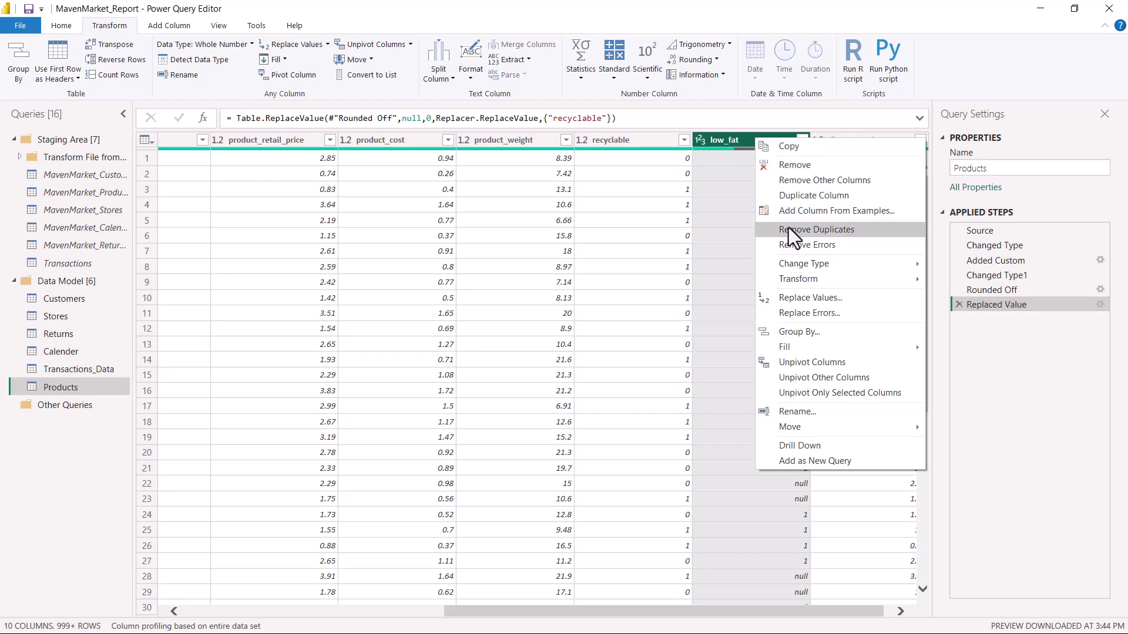
mouse_move(784, 347)
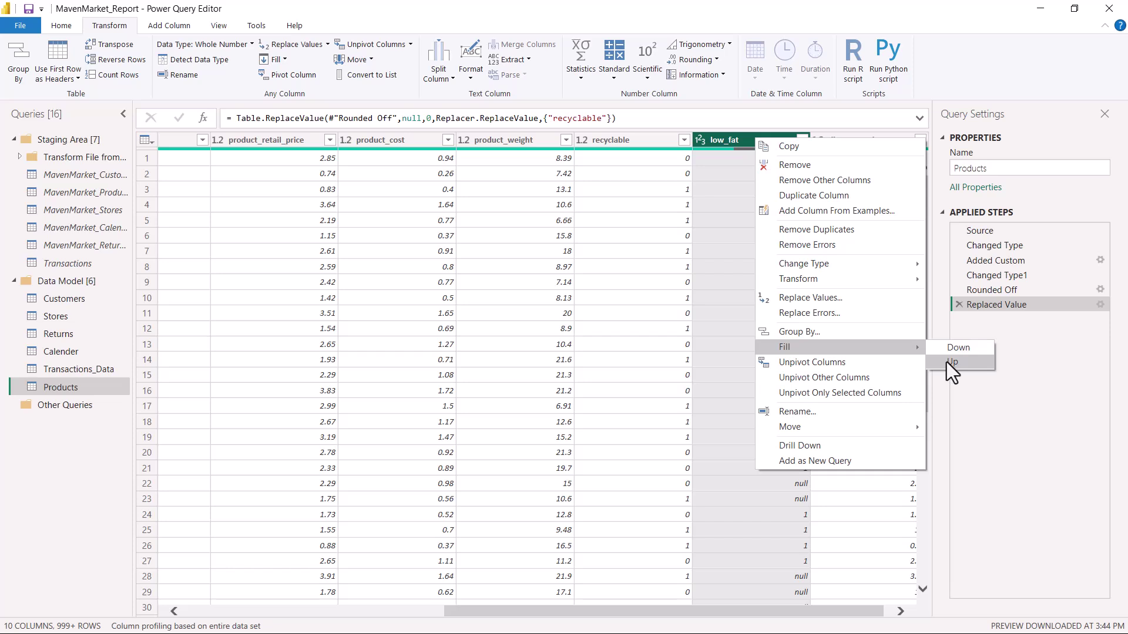
click(953, 86)
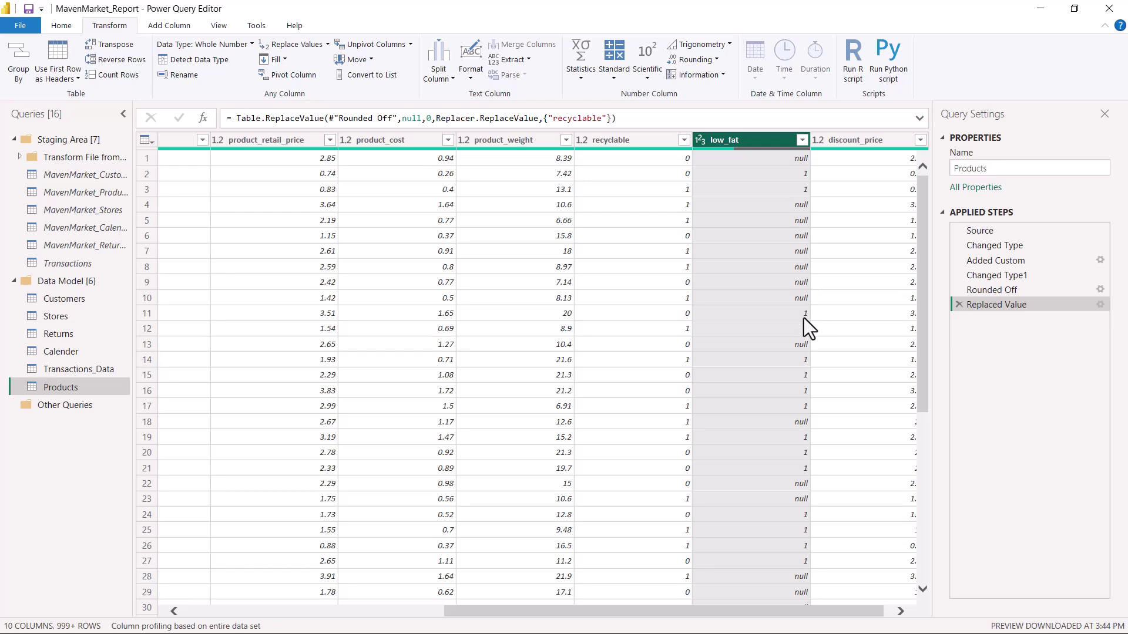
click(772, 313)
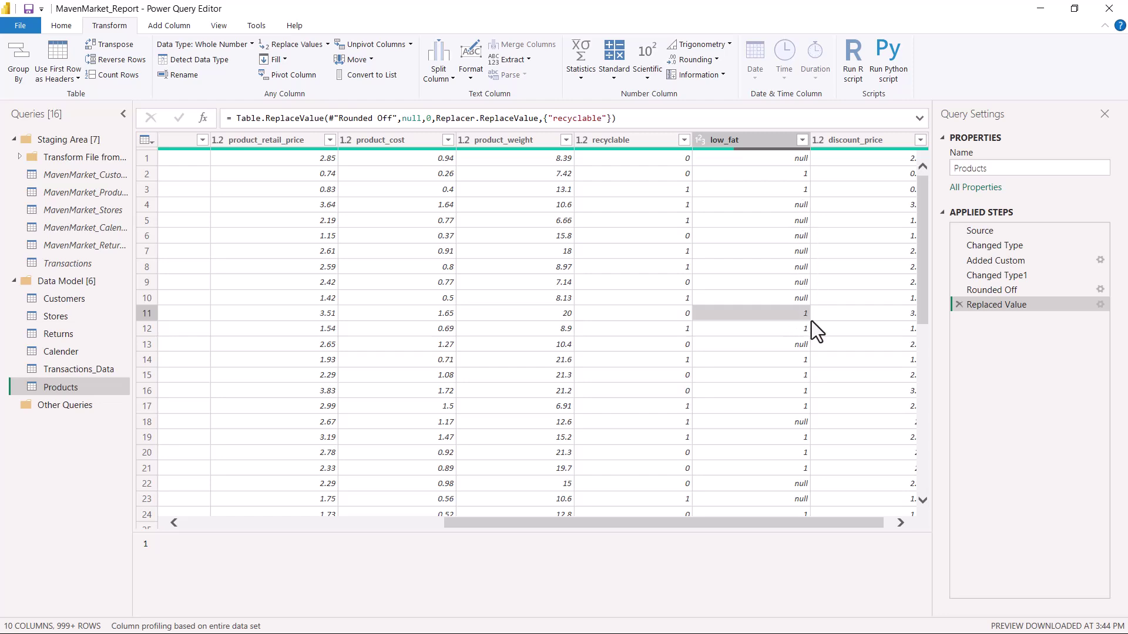
click(789, 190)
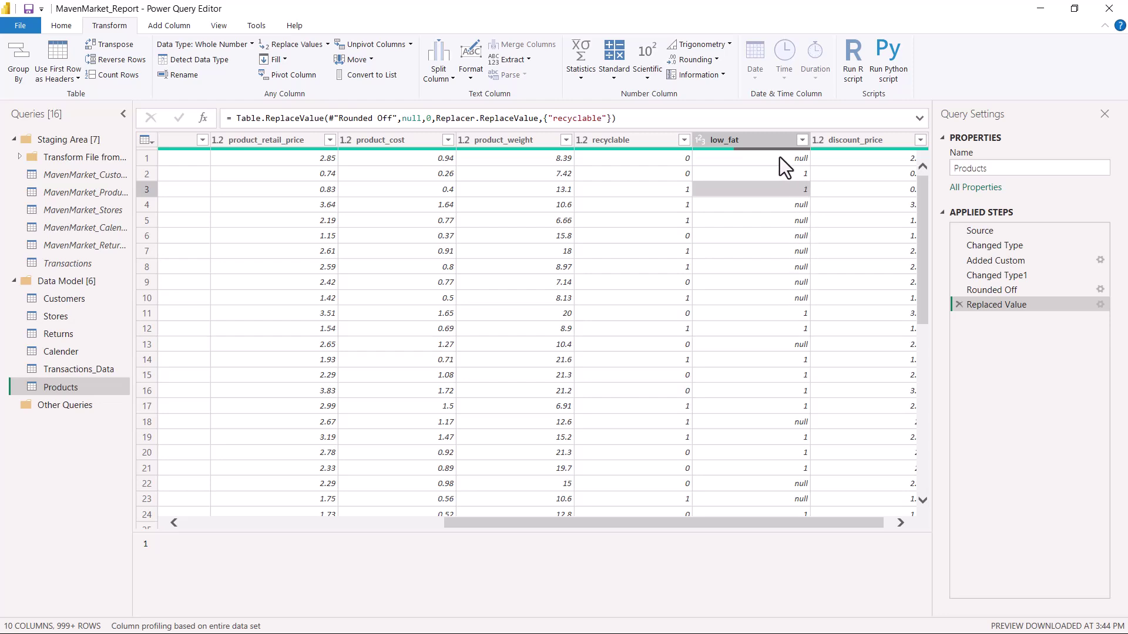
Fill the low_fat nulls down from the values above
click(769, 144)
right_click(768, 143)
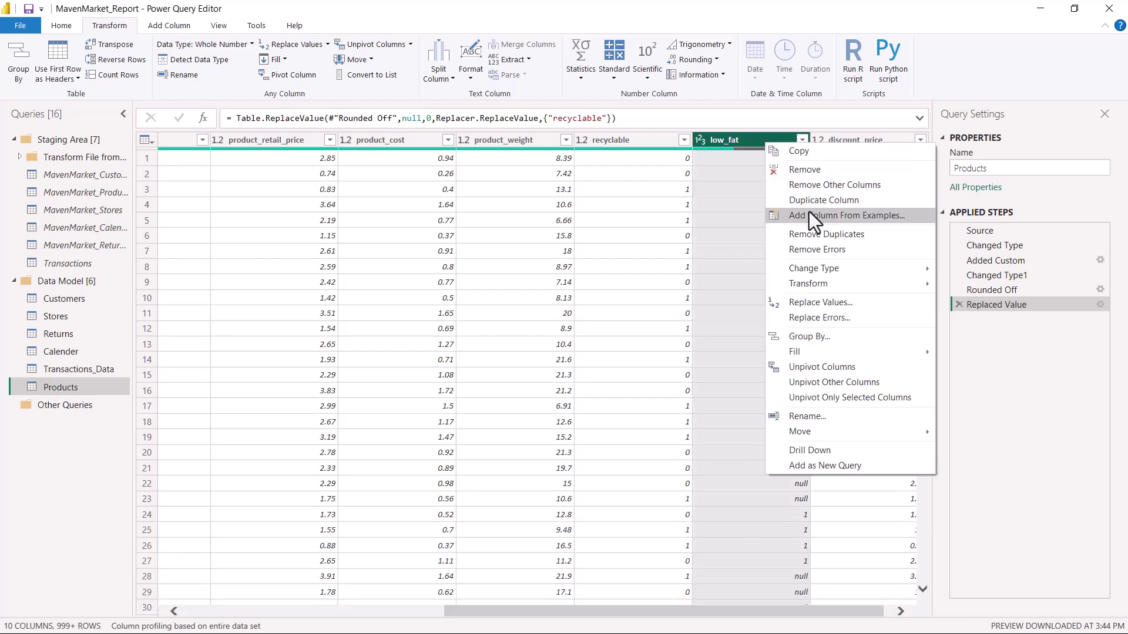
mouse_move(846, 351)
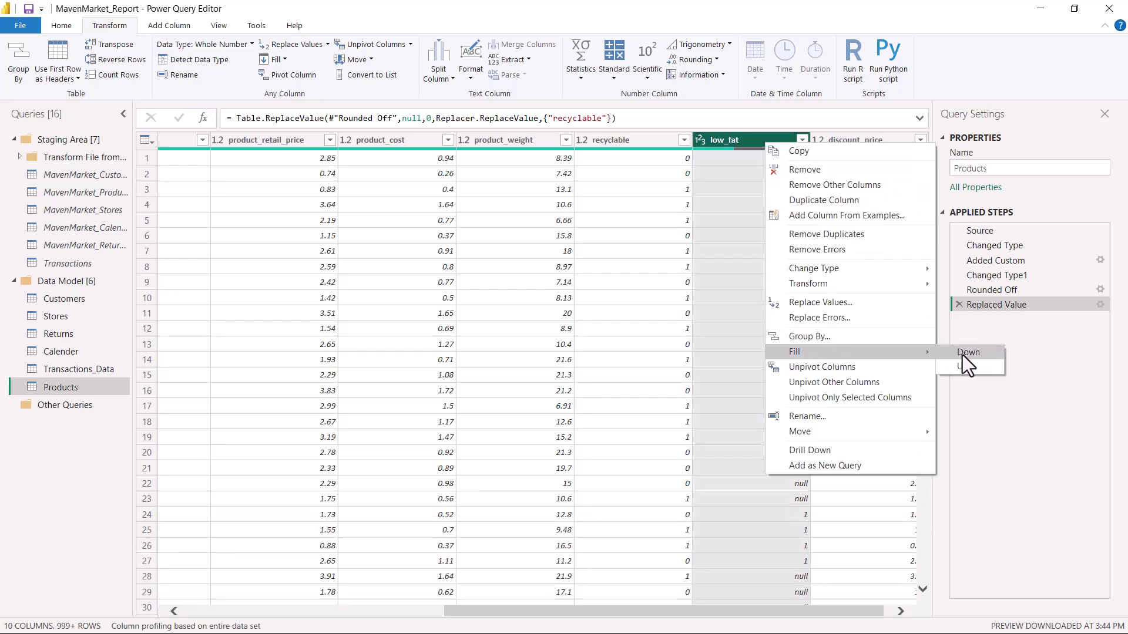
click(963, 353)
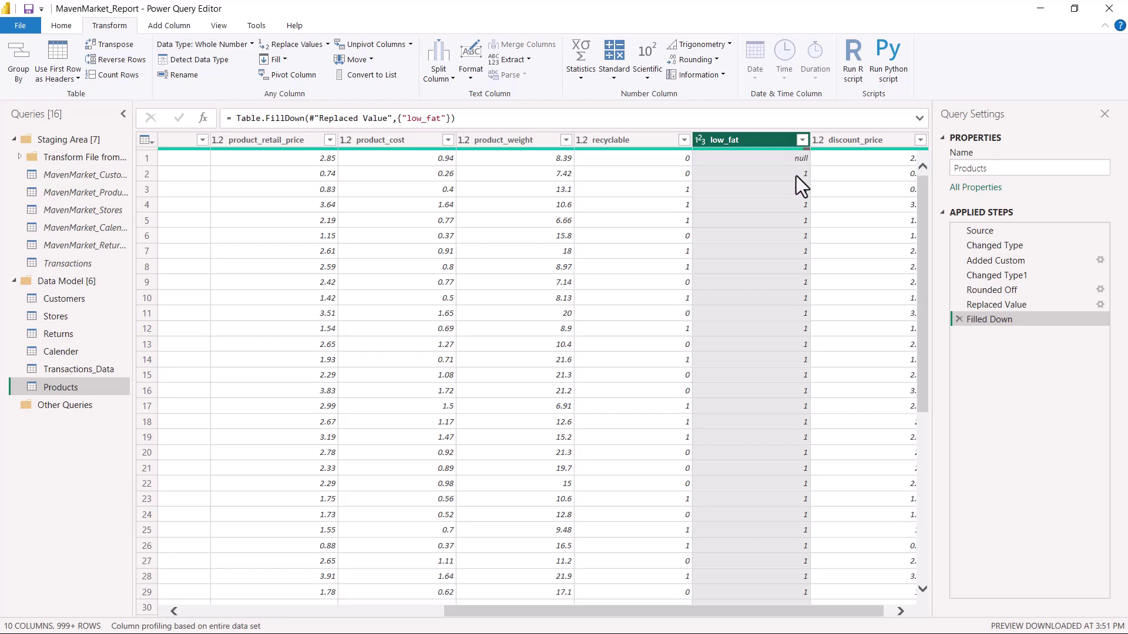
Fill the remaining low_fat null upward so every row has a value
right_click(764, 139)
mouse_move(819, 347)
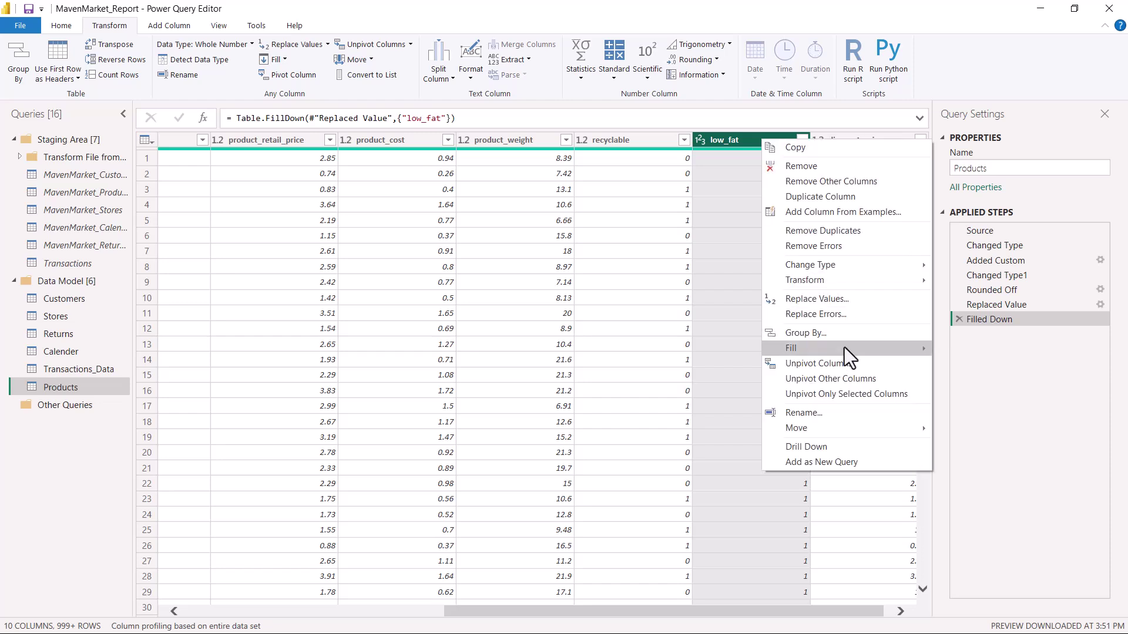
click(958, 350)
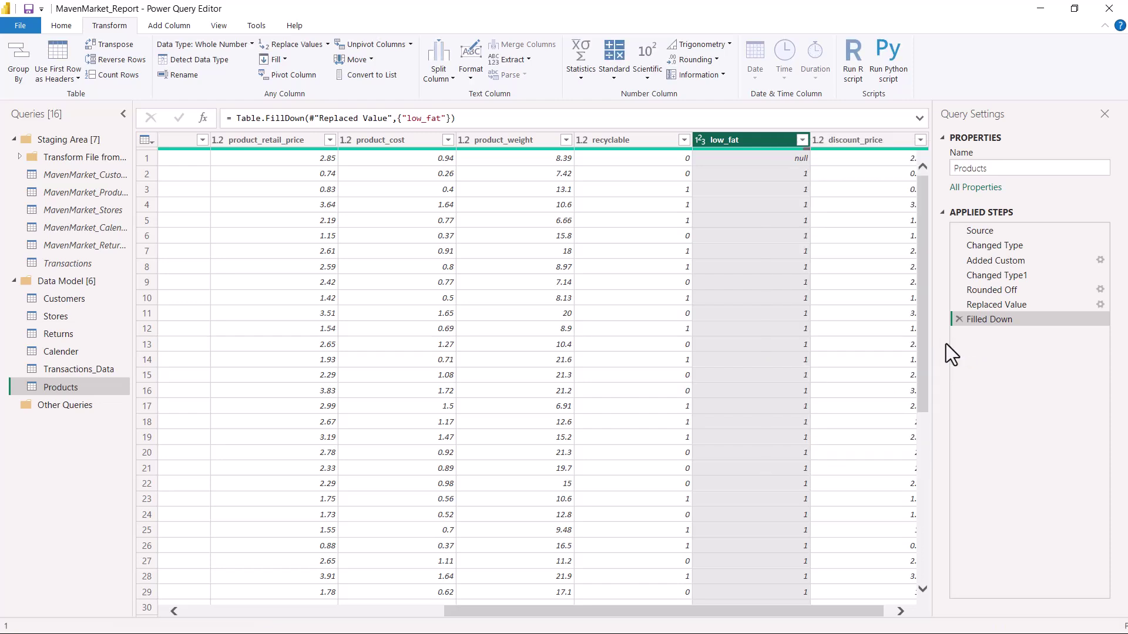
right_click(765, 140)
mouse_move(788, 347)
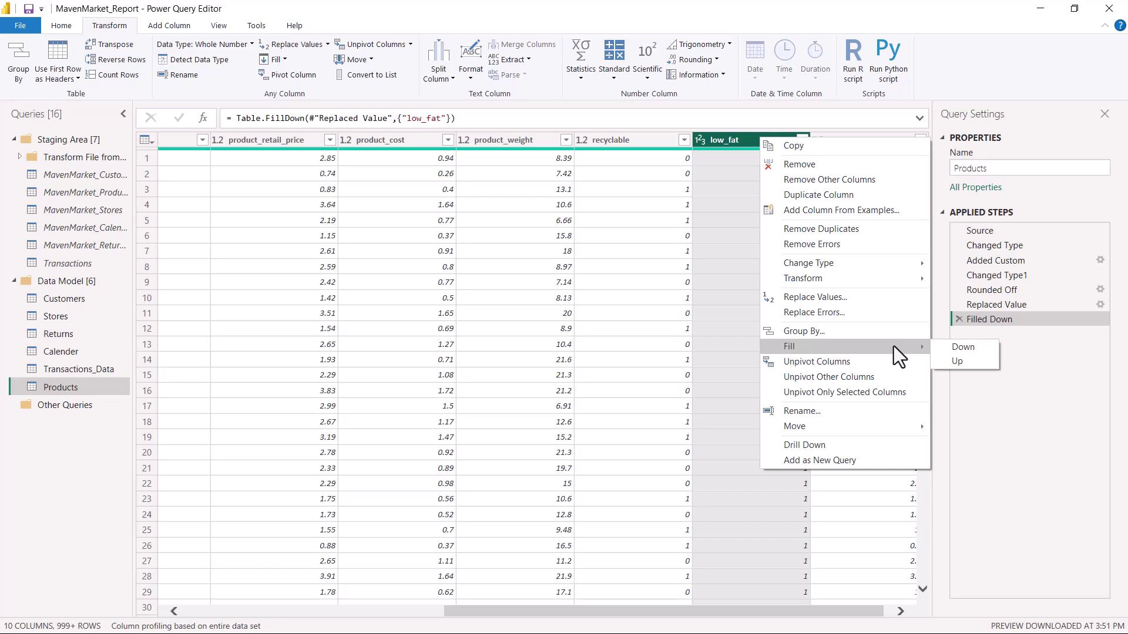
click(960, 360)
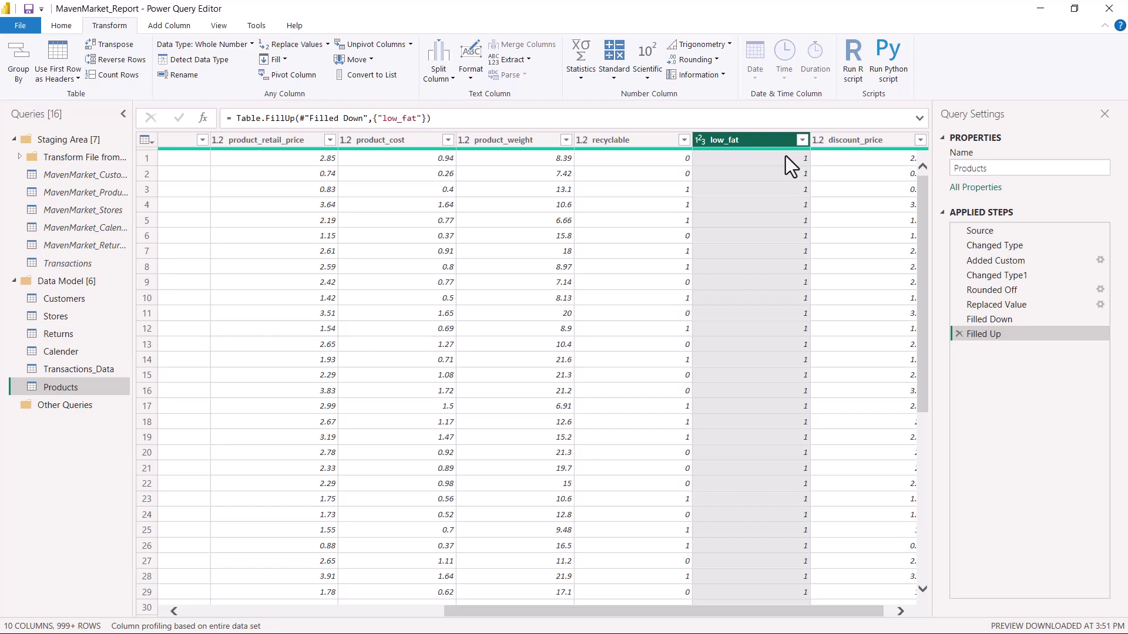
Undo the fill steps to restore the low_fat null-to-0 replacement, then select product_brand
key(ctrl+z)
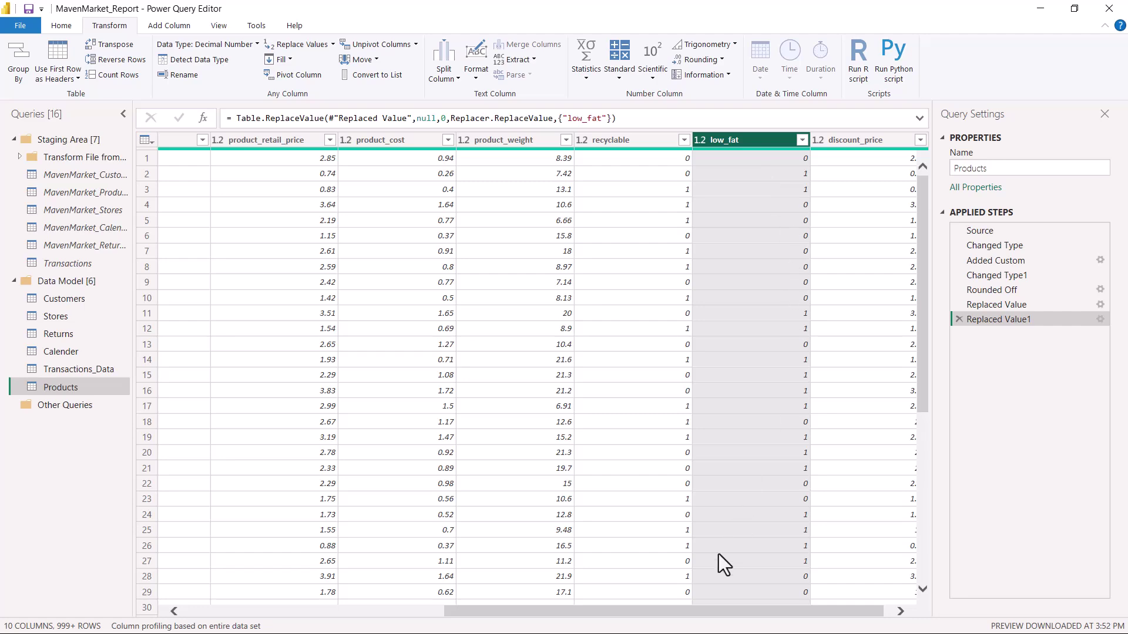
drag(629, 622, 390, 622)
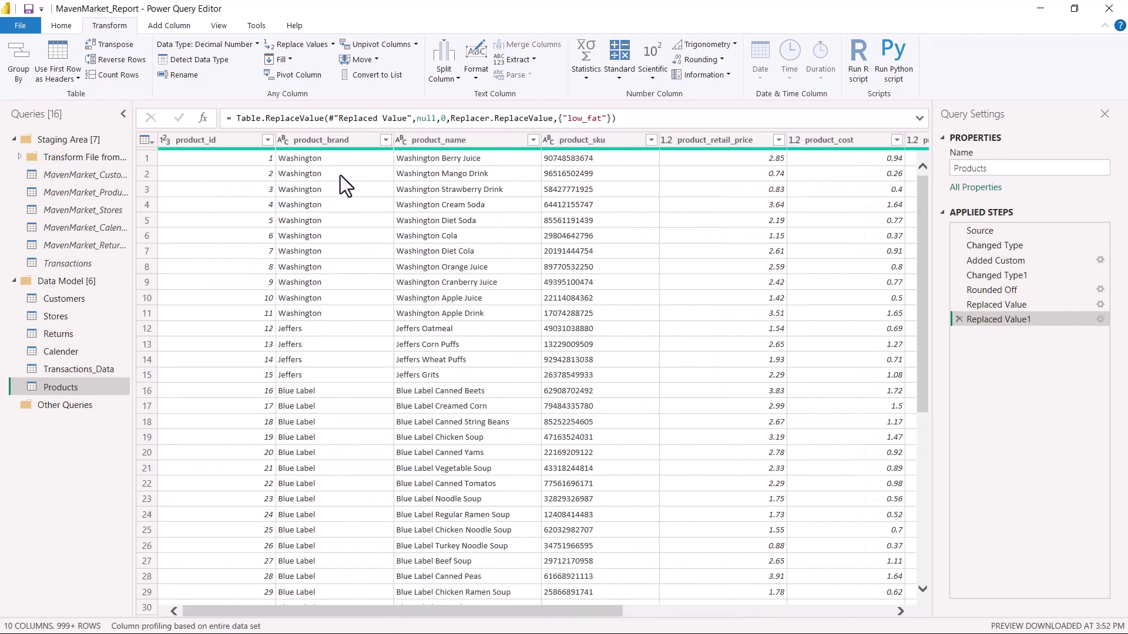
click(319, 139)
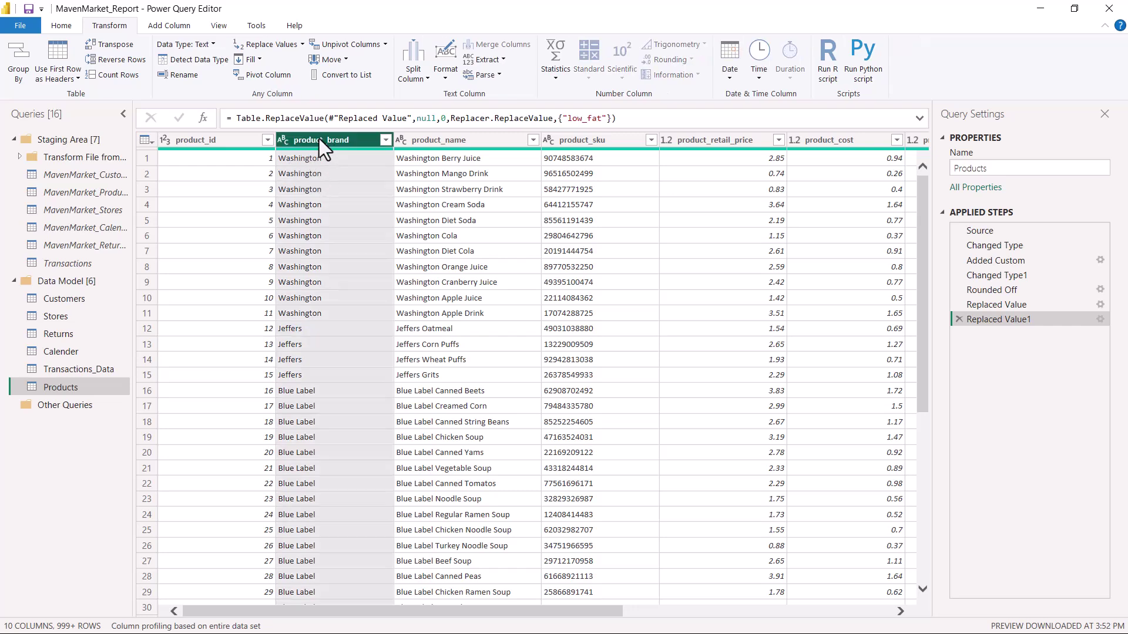
Try lowercase and UPPERCASE on product_brand, settle on Capitalize Each Word, then view Trim and Clean
right_click(319, 147)
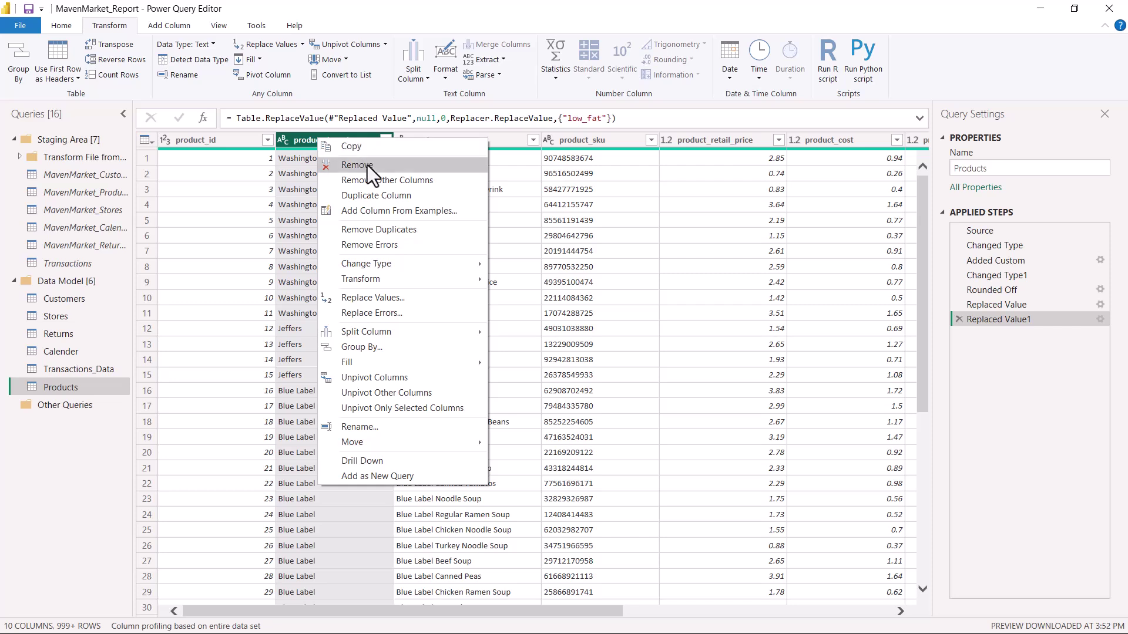
mouse_move(361, 278)
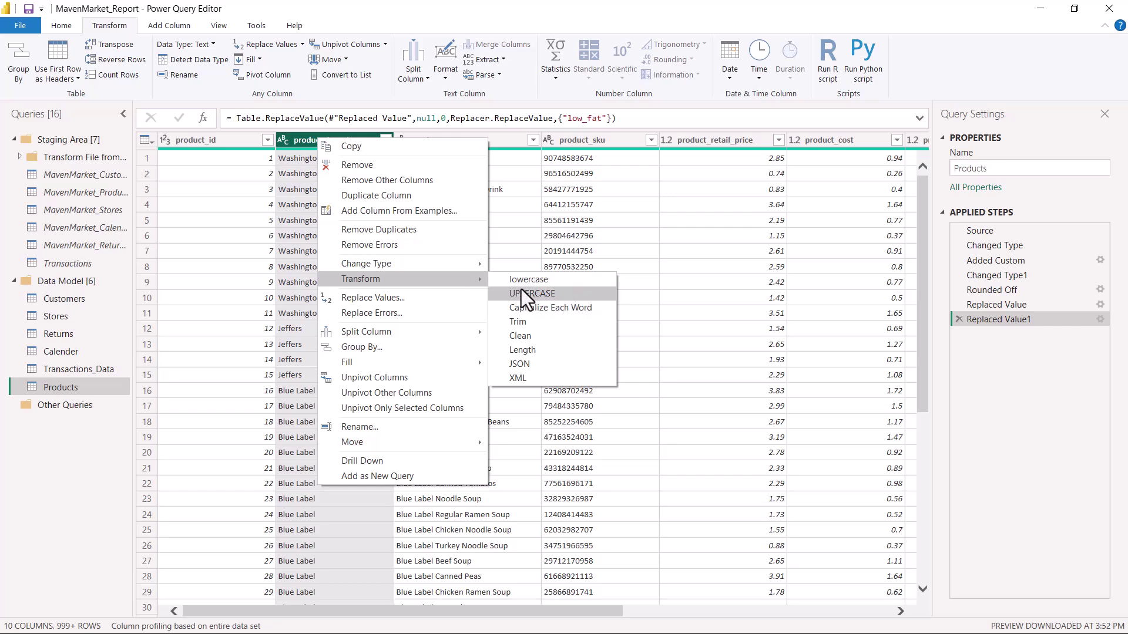
click(523, 283)
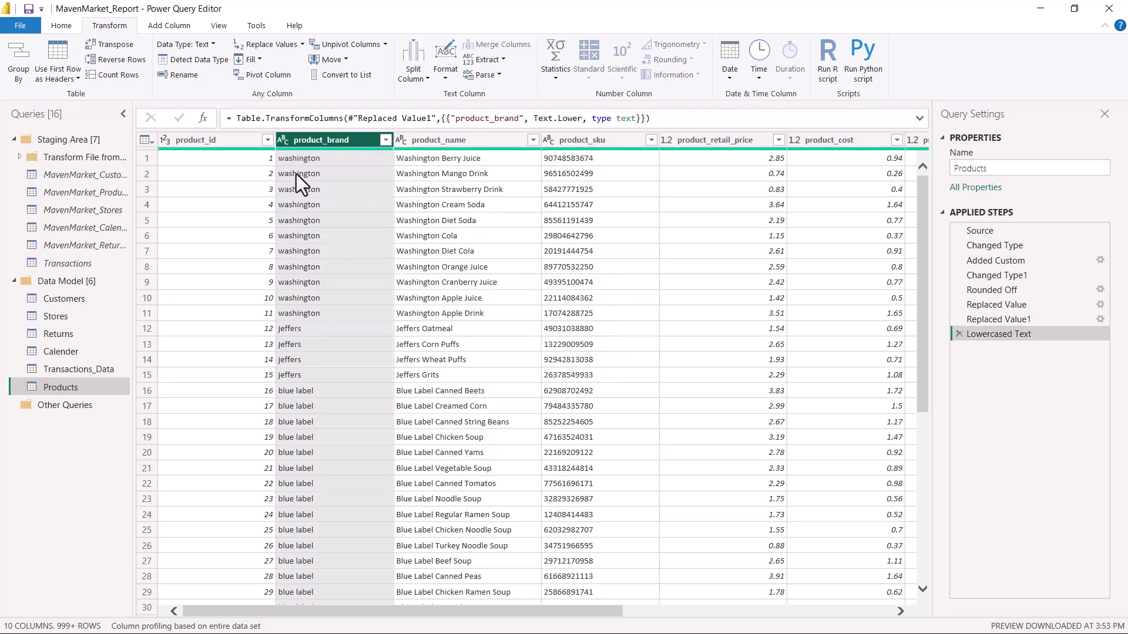
right_click(319, 143)
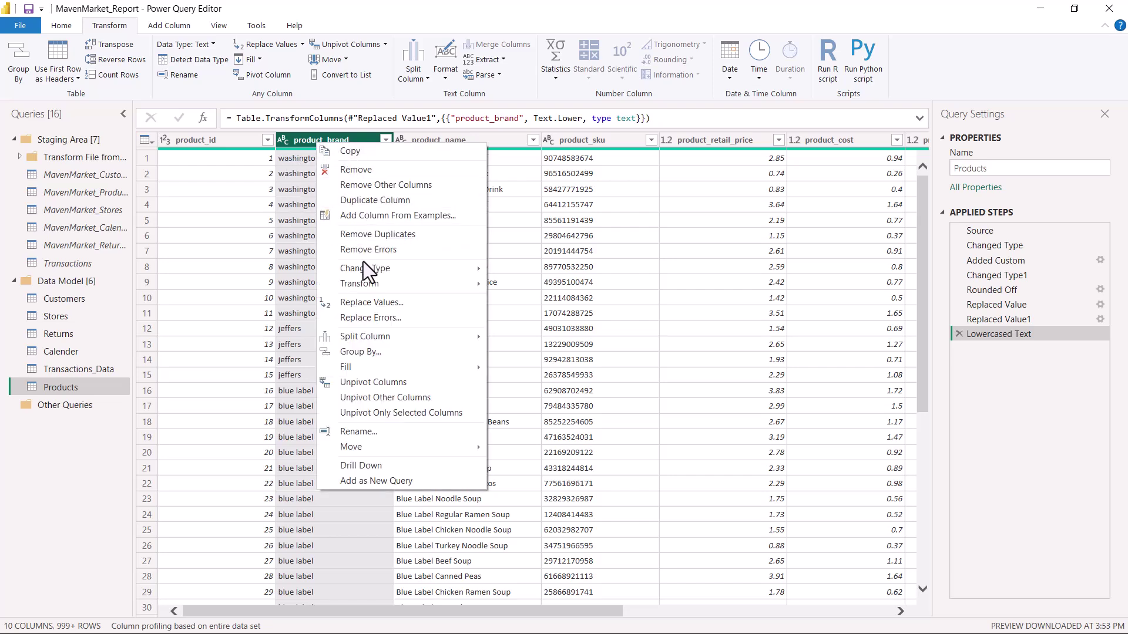
click(527, 299)
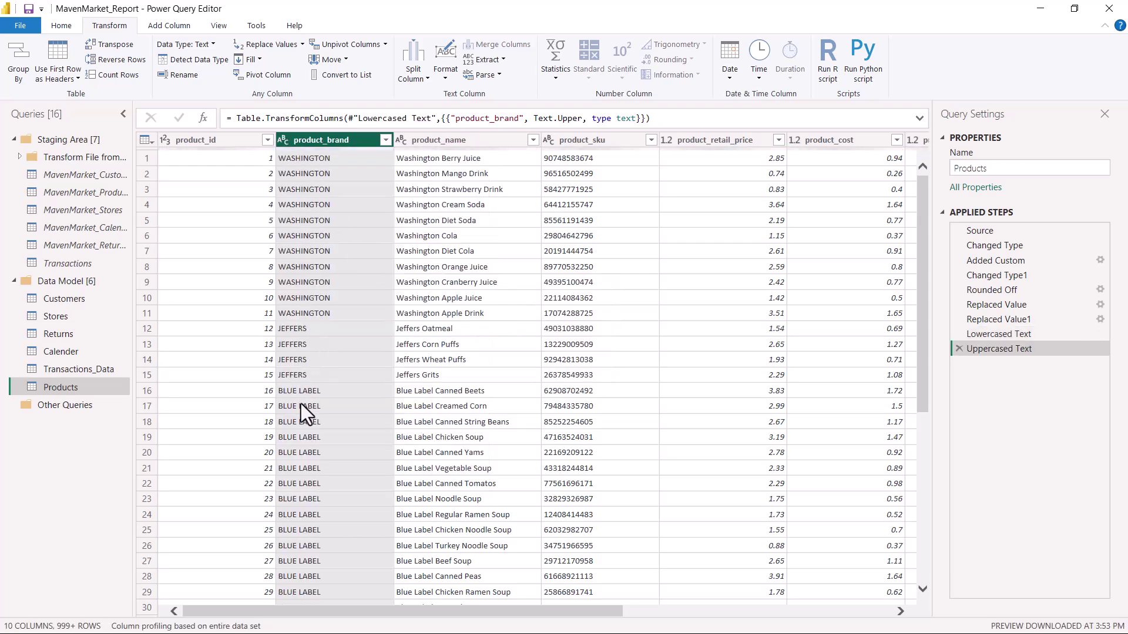
right_click(327, 136)
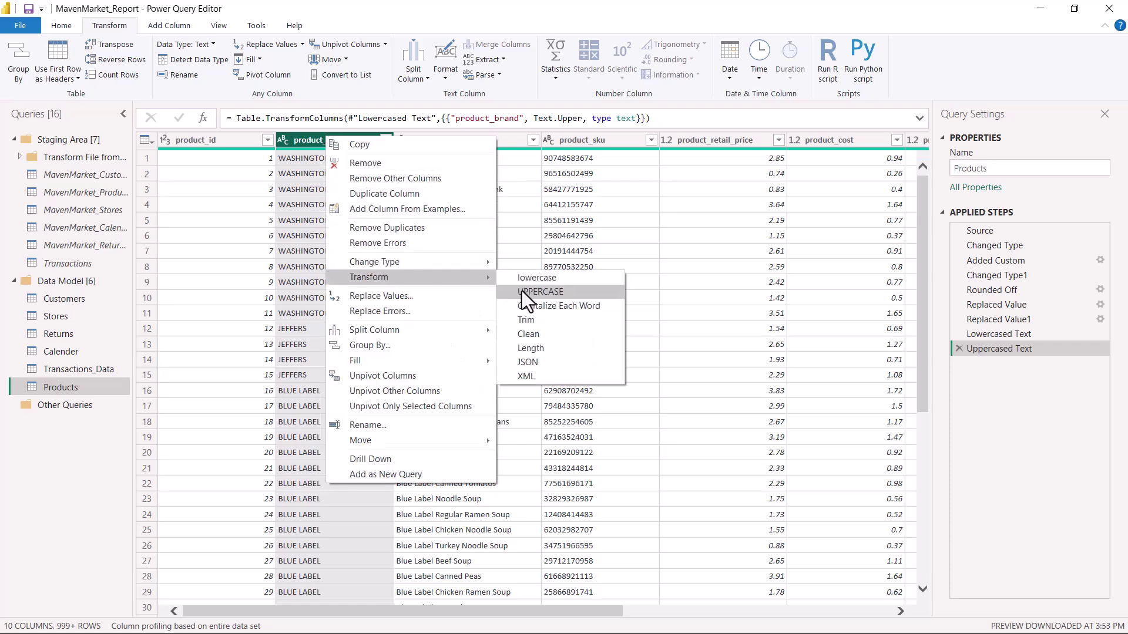
mouse_move(369, 277)
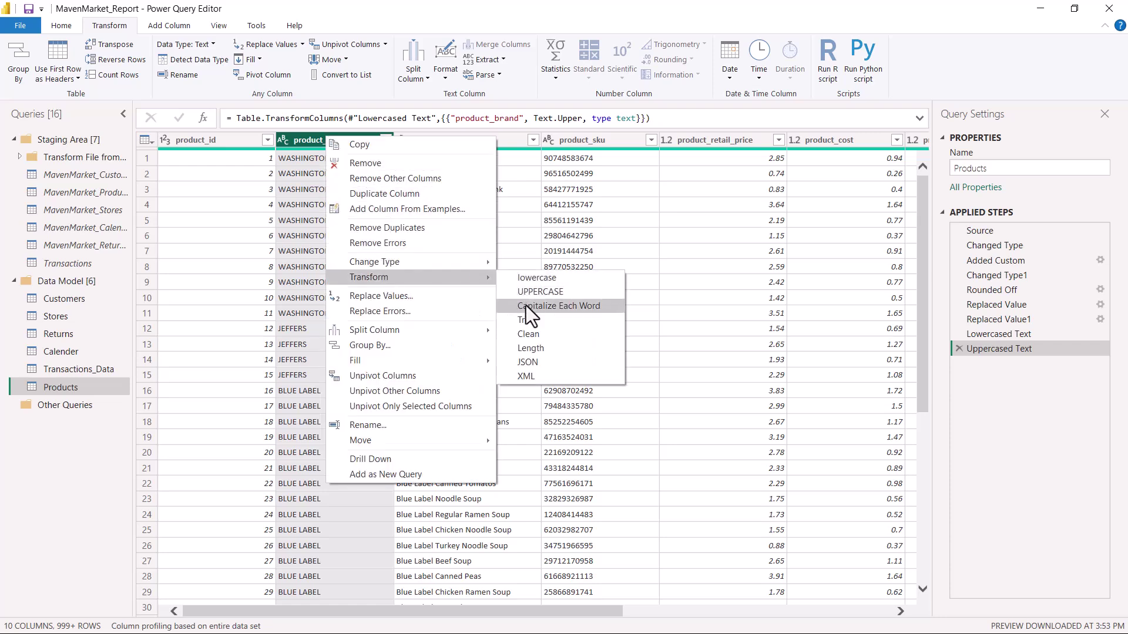
click(527, 306)
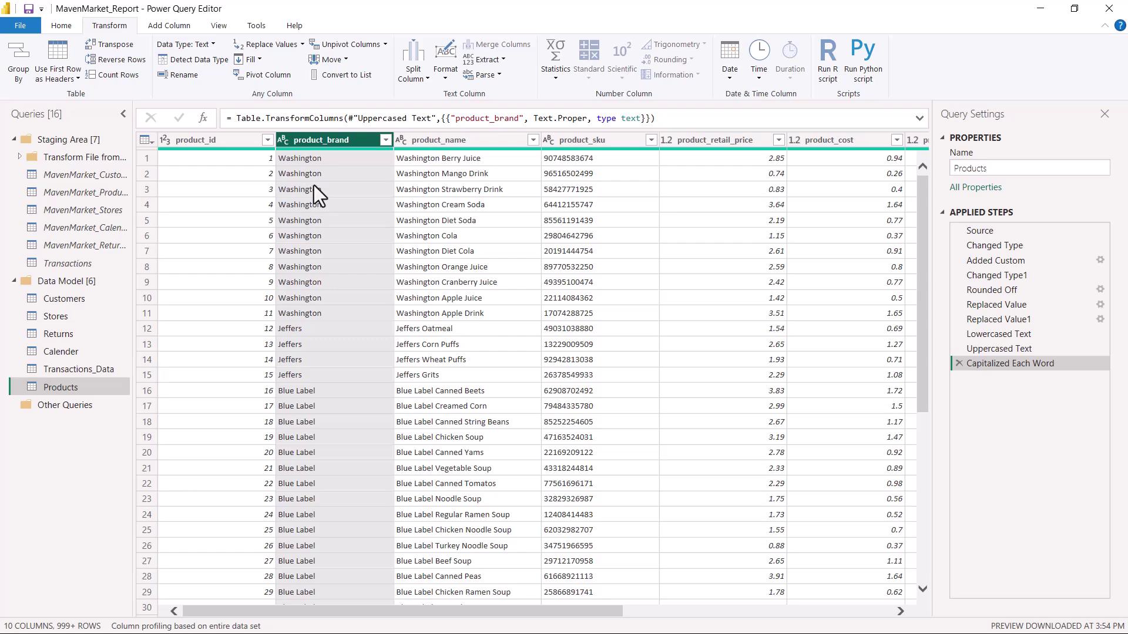
right_click(327, 139)
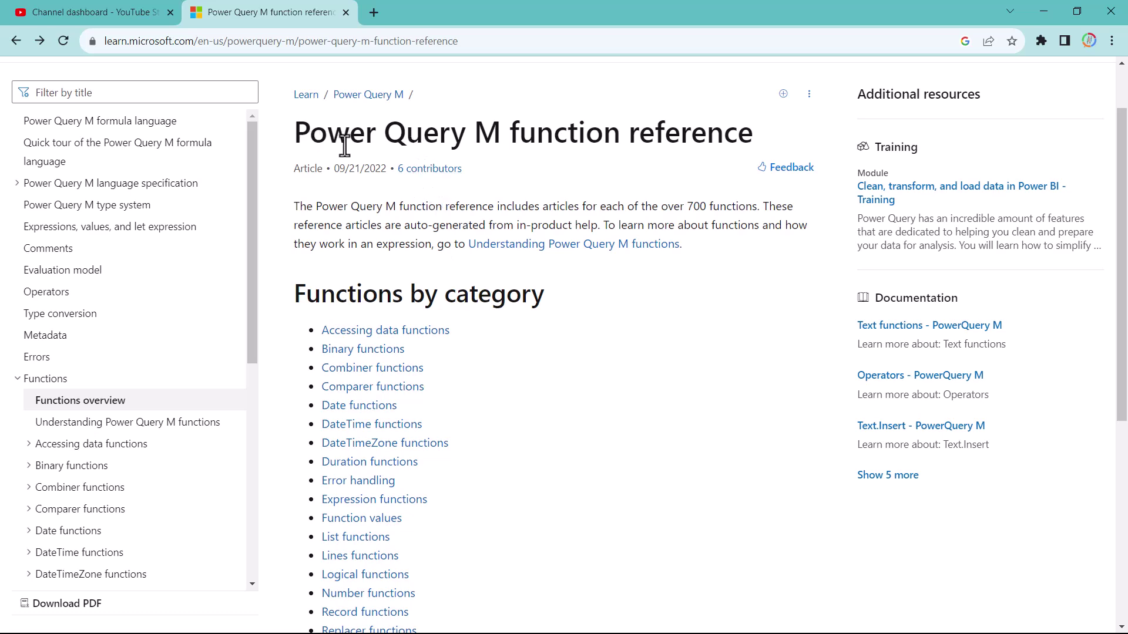
Go from the Text functions reference to the Text.Trim article
scroll(523, 376, down, 2)
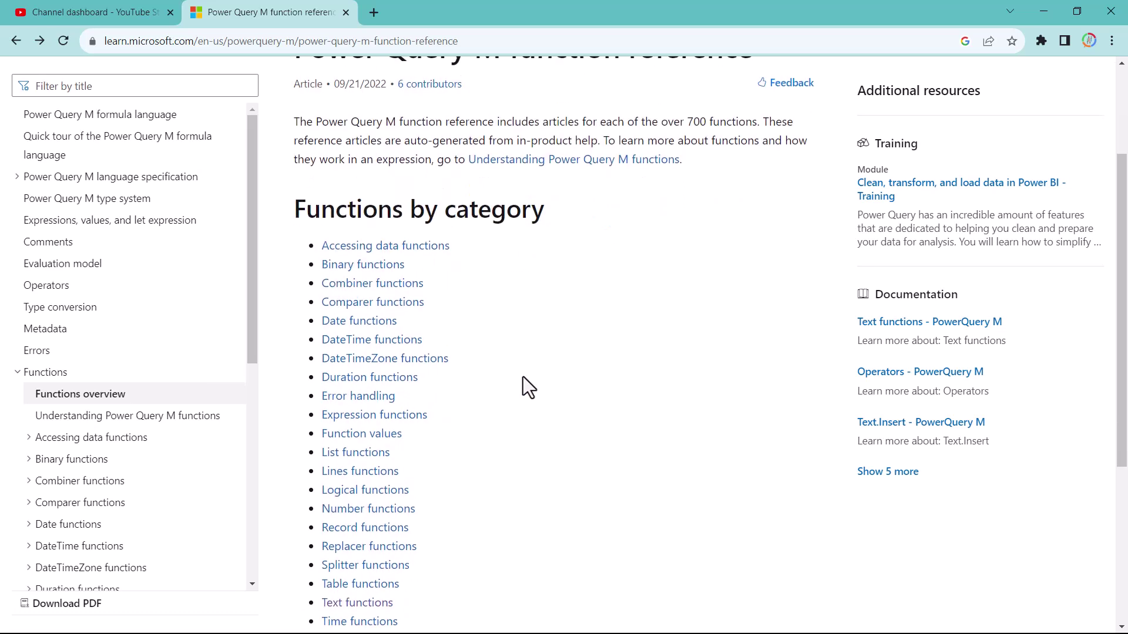
scroll(523, 388, down, 5)
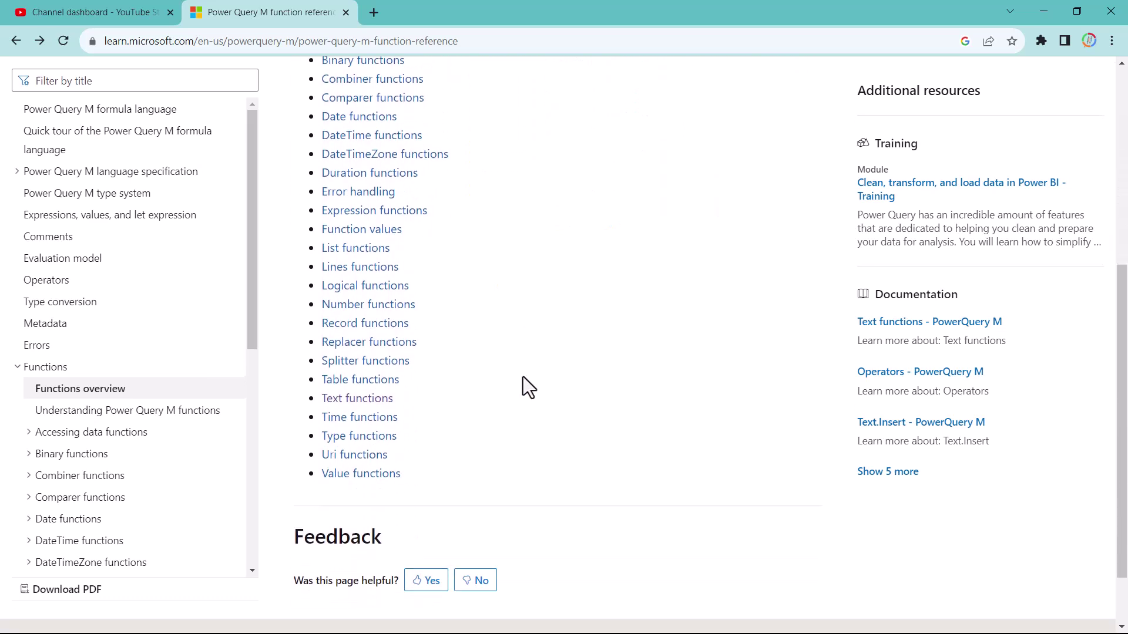
click(327, 396)
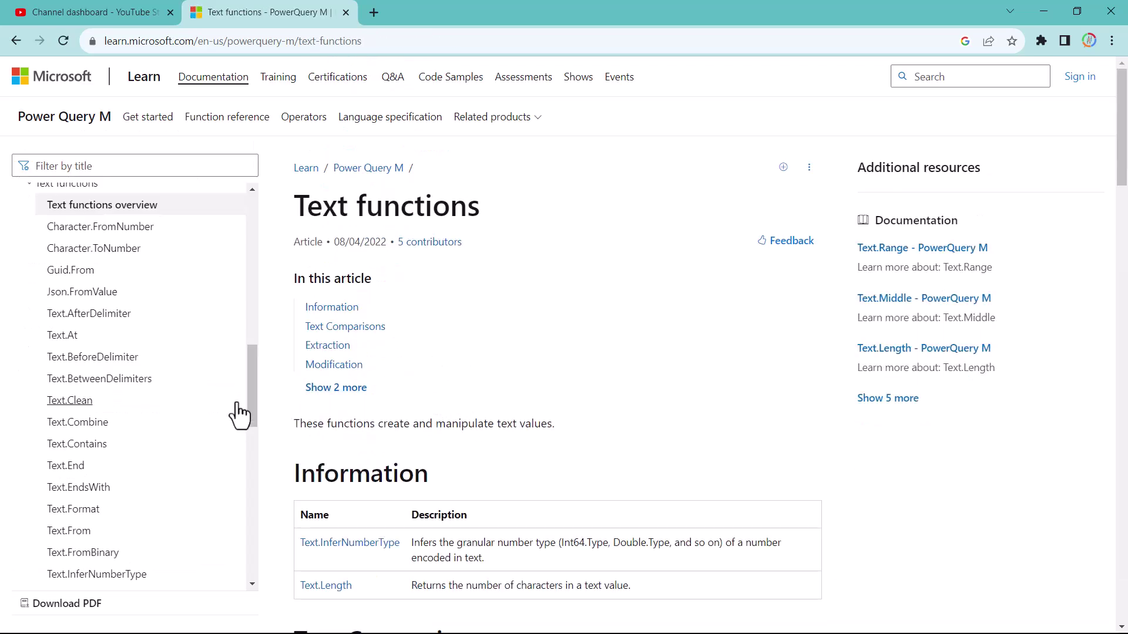
drag(255, 364, 246, 500)
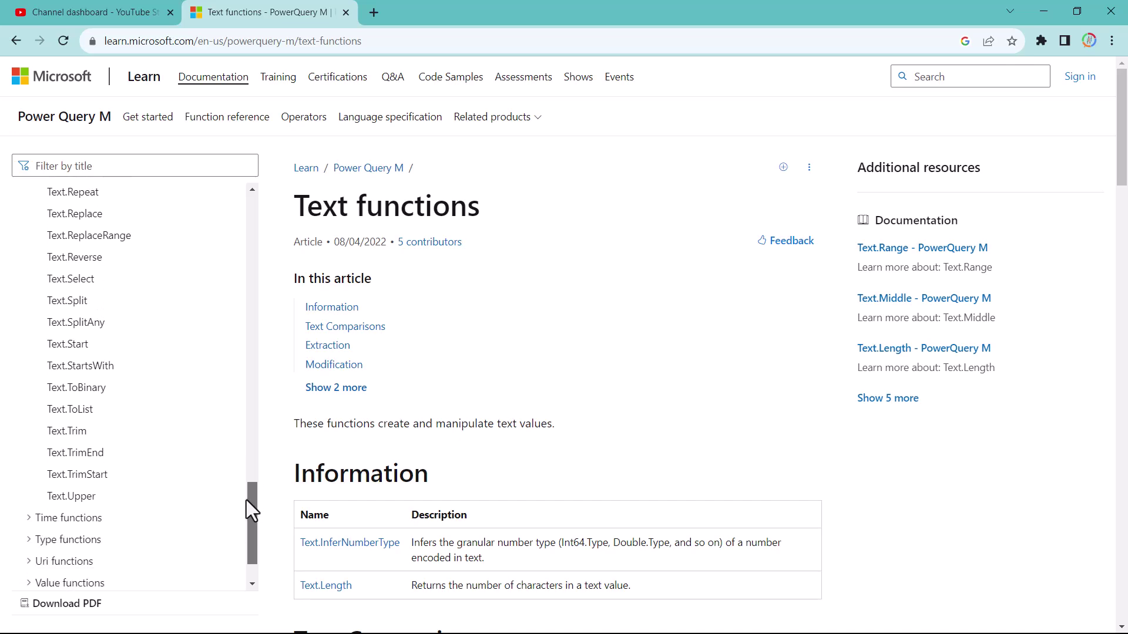
click(64, 432)
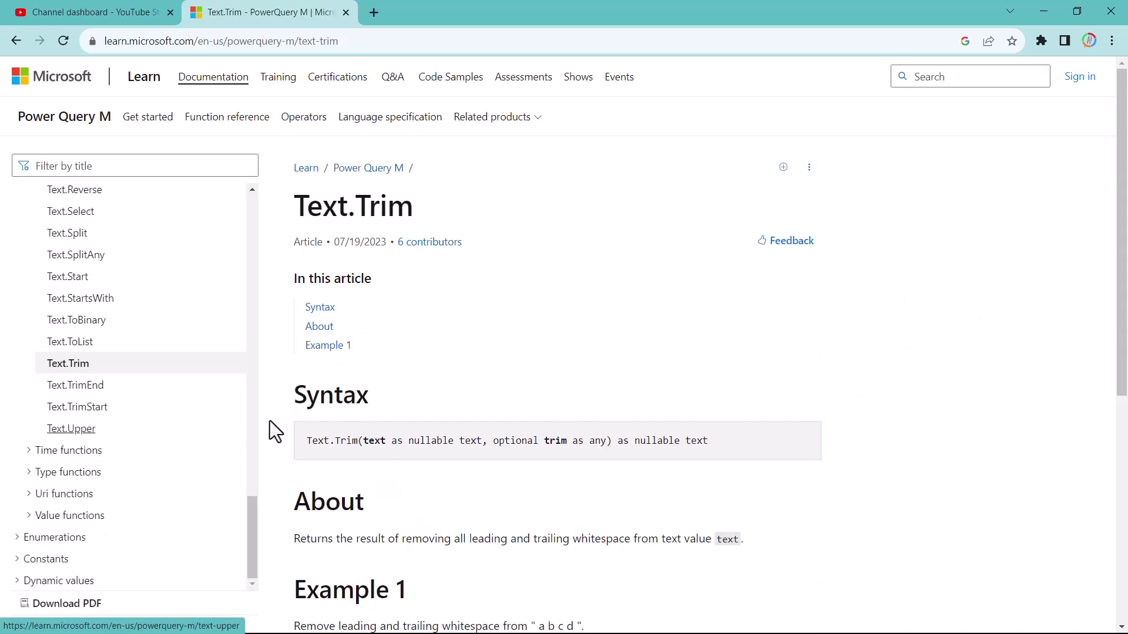
Read the Text.Trim page and outline Example 1, where Text.Trim(' a b c d ') returns 'a b c d'
scroll(388, 334, down, 1)
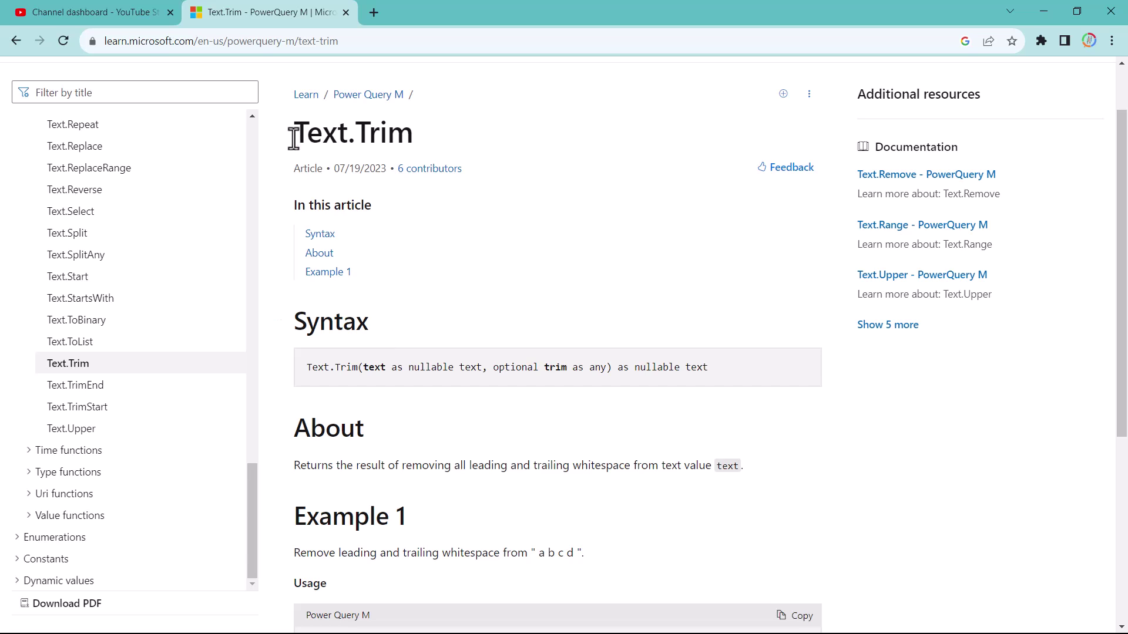
scroll(394, 355, down, 1)
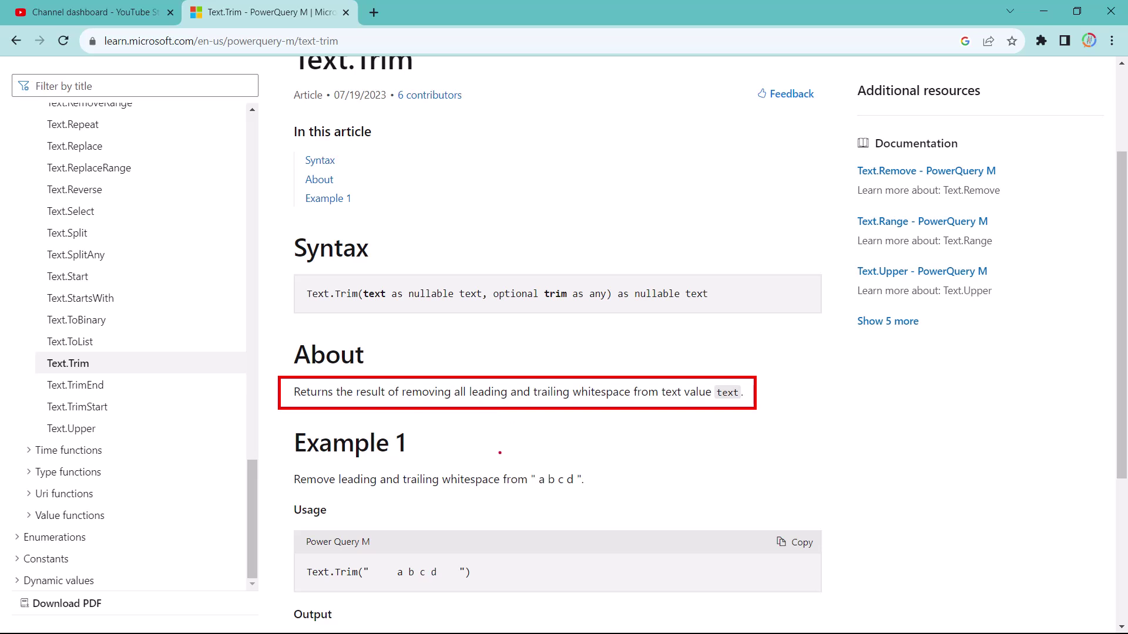
scroll(499, 454, down, 2)
scroll(499, 454, down, 3)
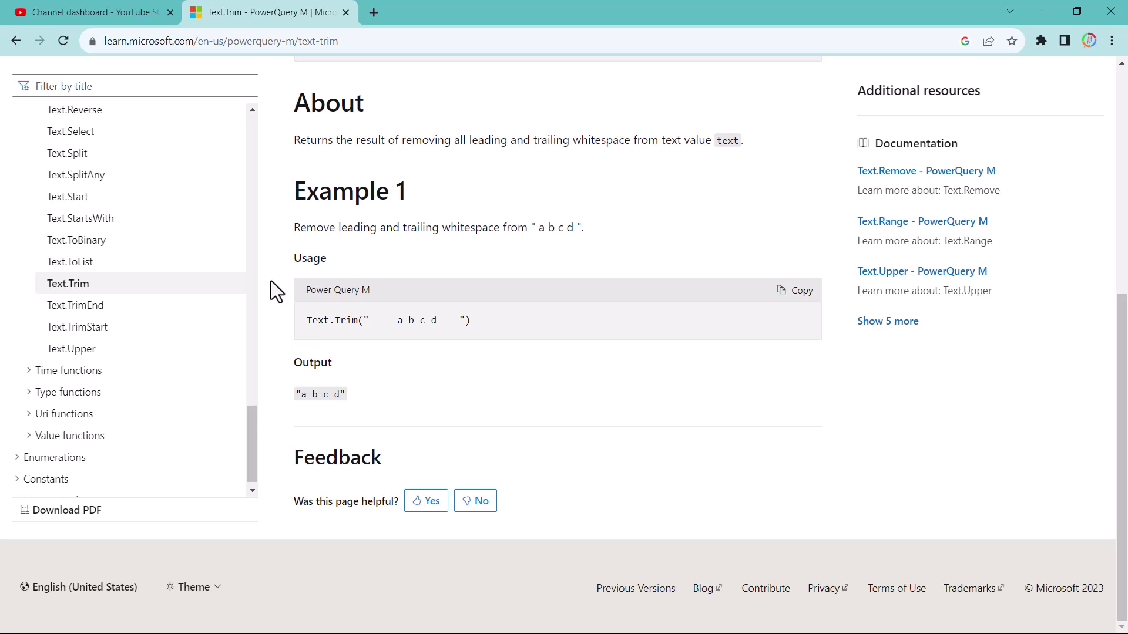
drag(276, 269, 822, 347)
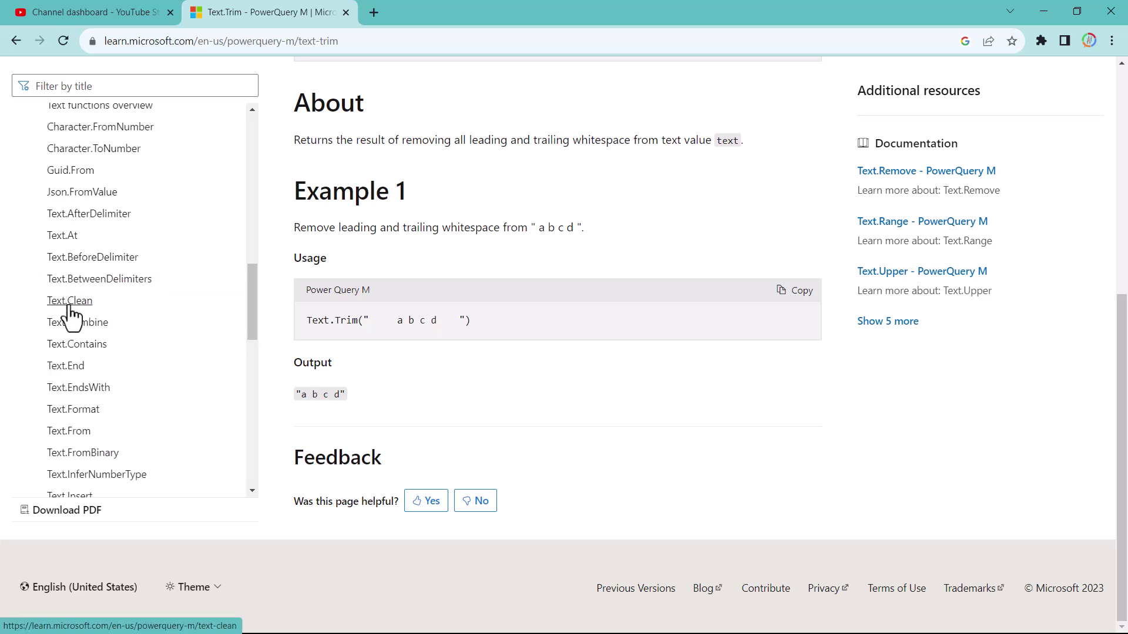
Open the Text.Clean article and outline Example 1, where Text.Clean("ABC#(lf)D") returns "ABCD"
click(70, 305)
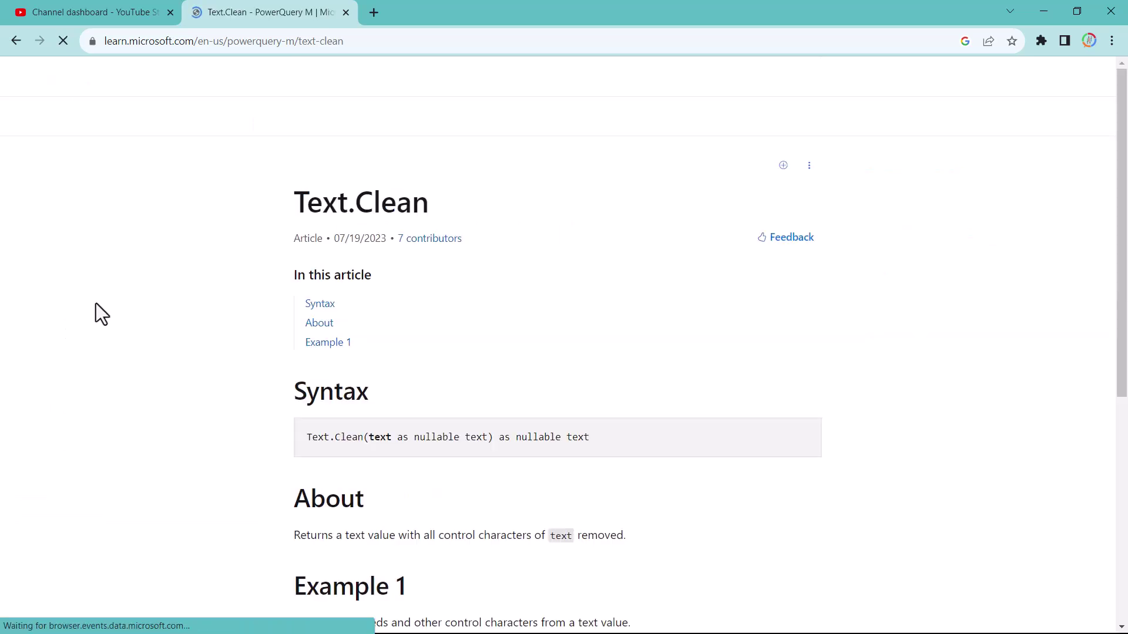
scroll(502, 349, down, 3)
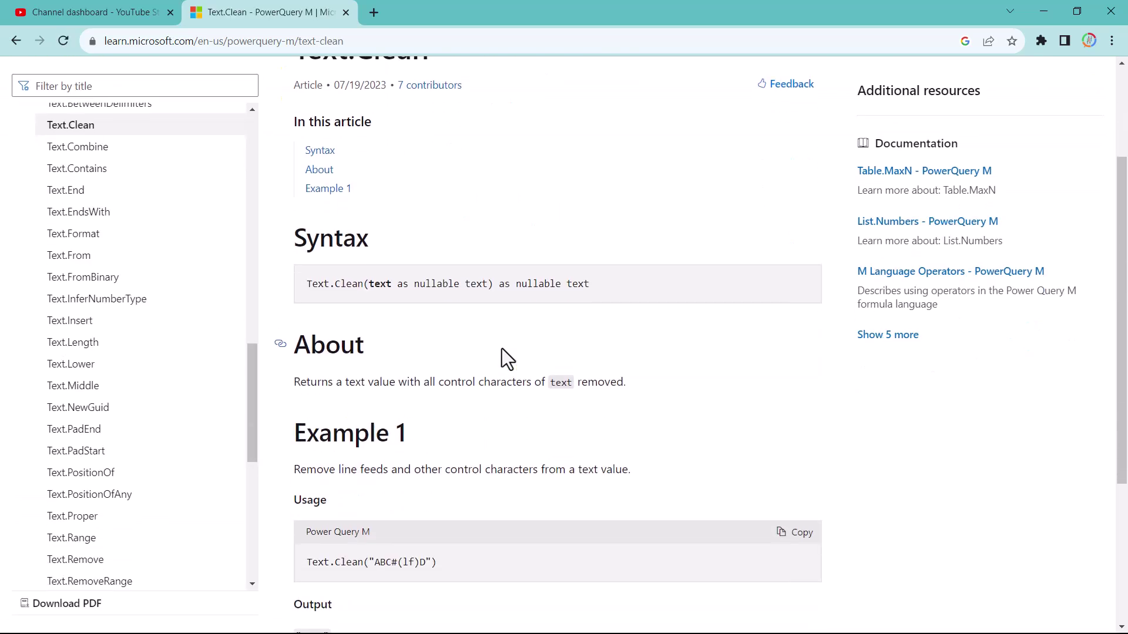
scroll(502, 349, down, 1)
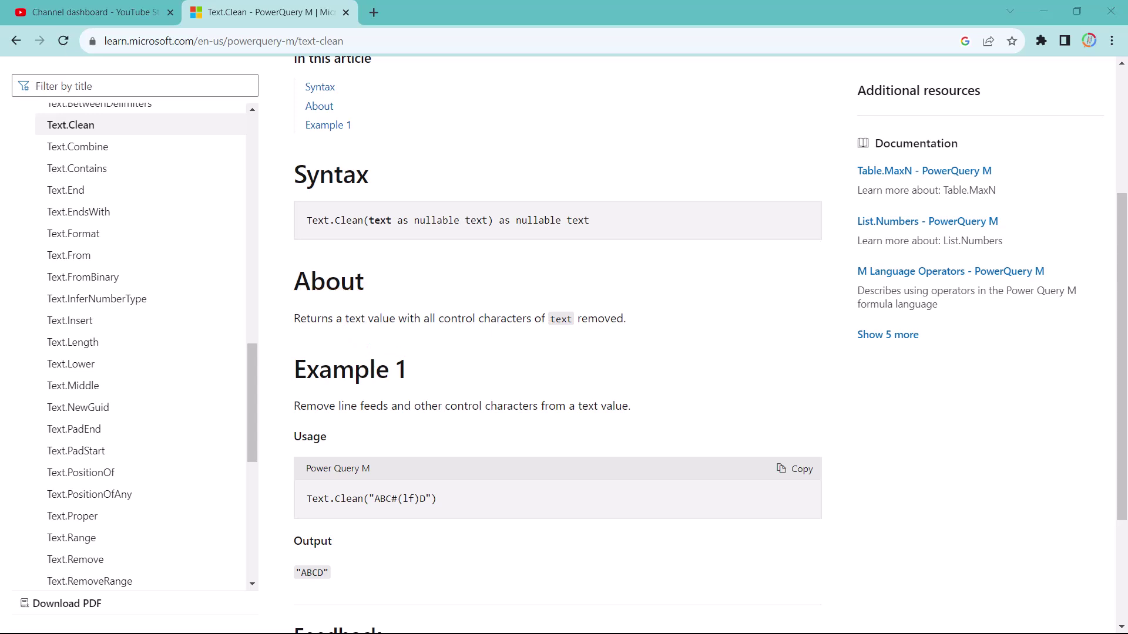
scroll(345, 330, down, 3)
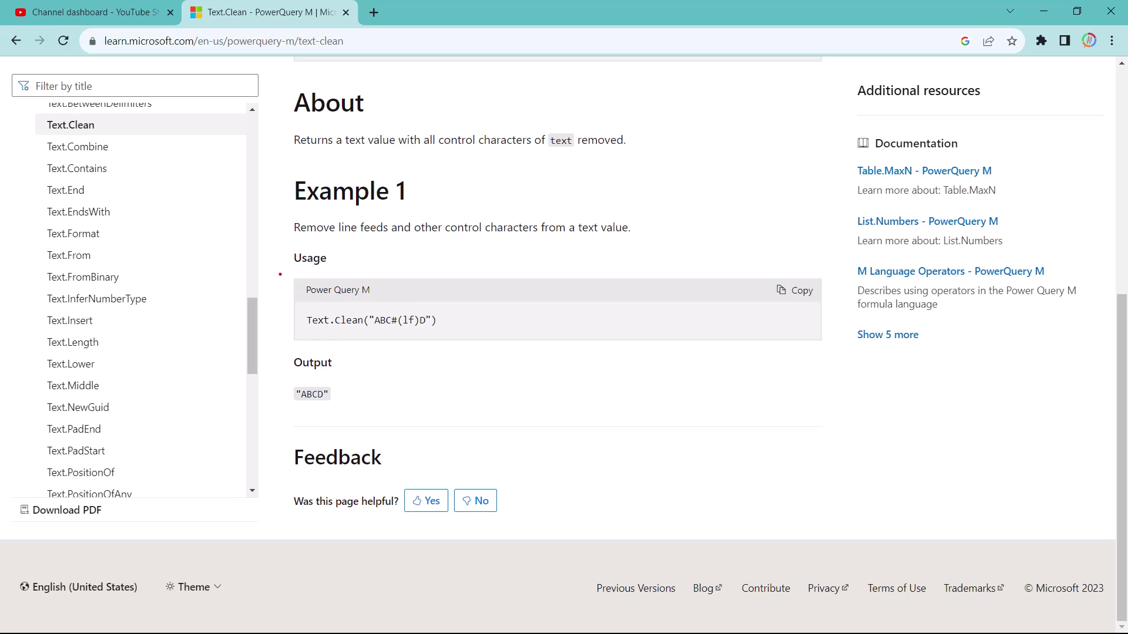
drag(276, 267, 838, 340)
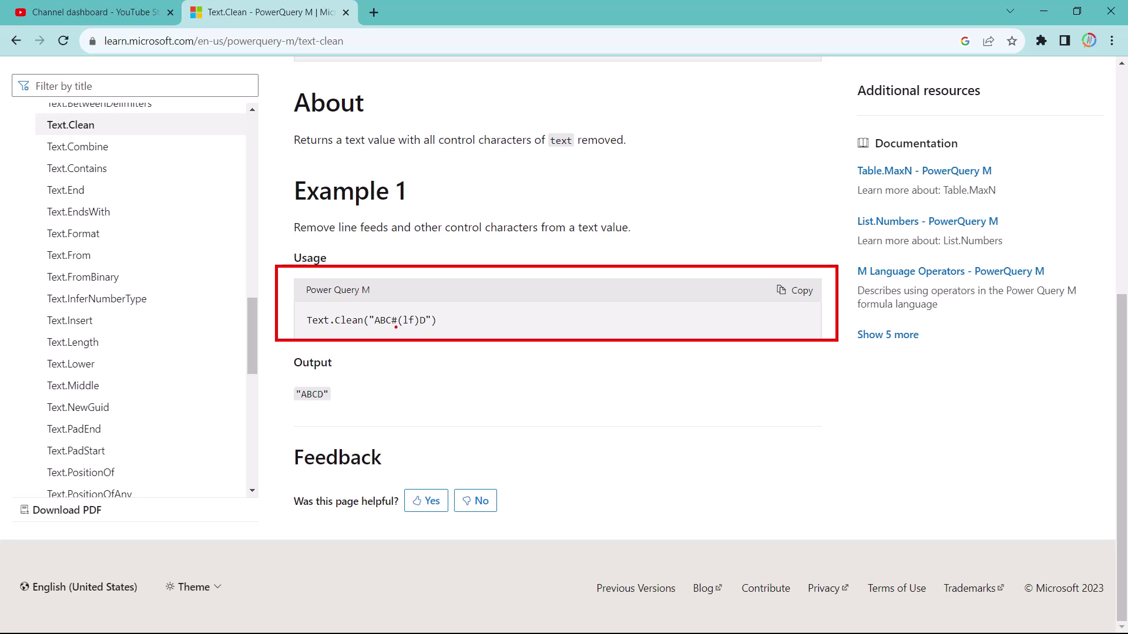
drag(396, 327, 420, 328)
drag(306, 328, 389, 330)
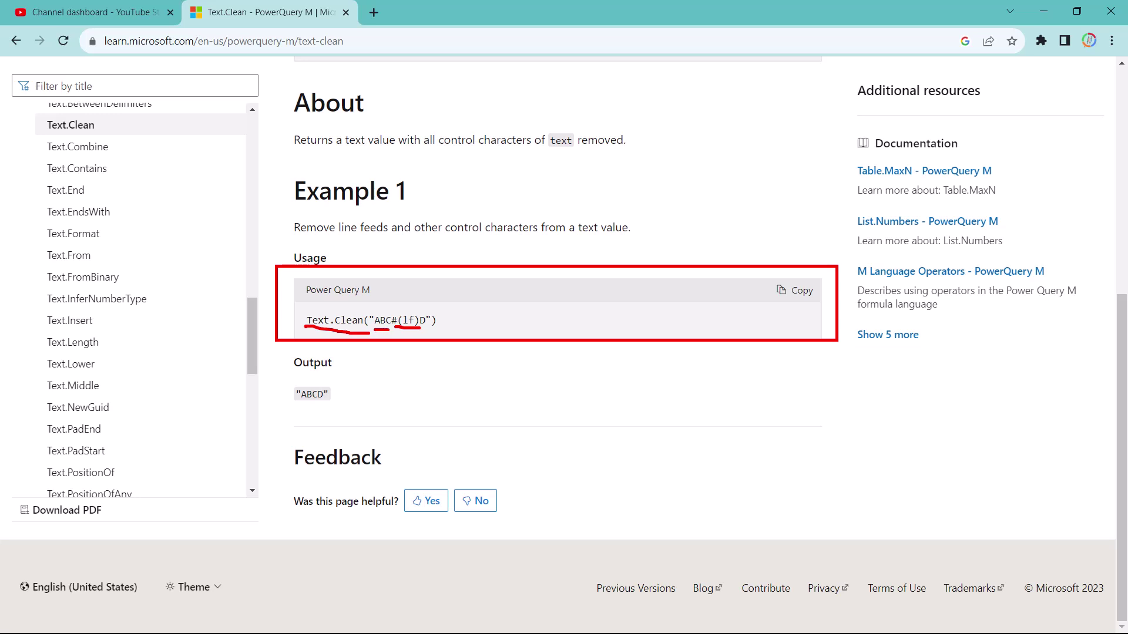